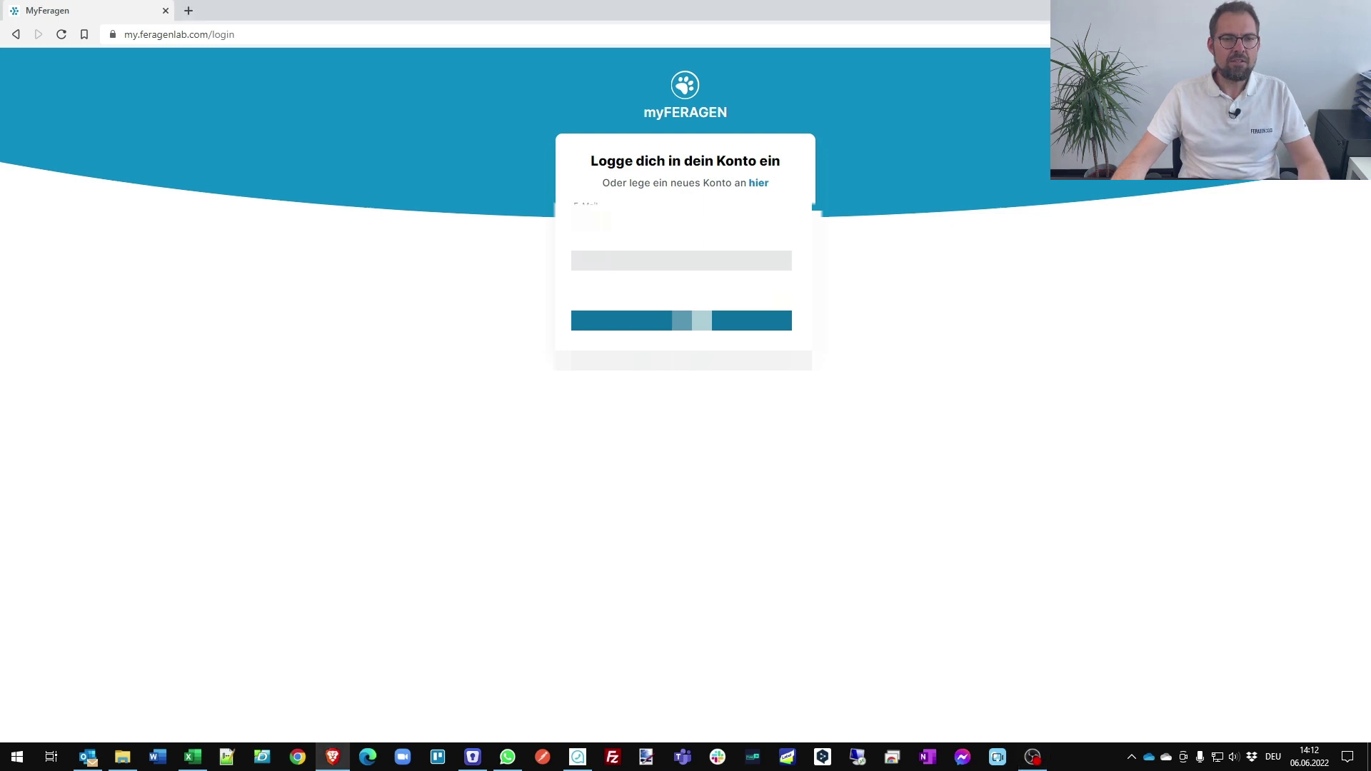
- Log in to the myFERAGEN account and look through the overview of registered animals
click(705, 325)
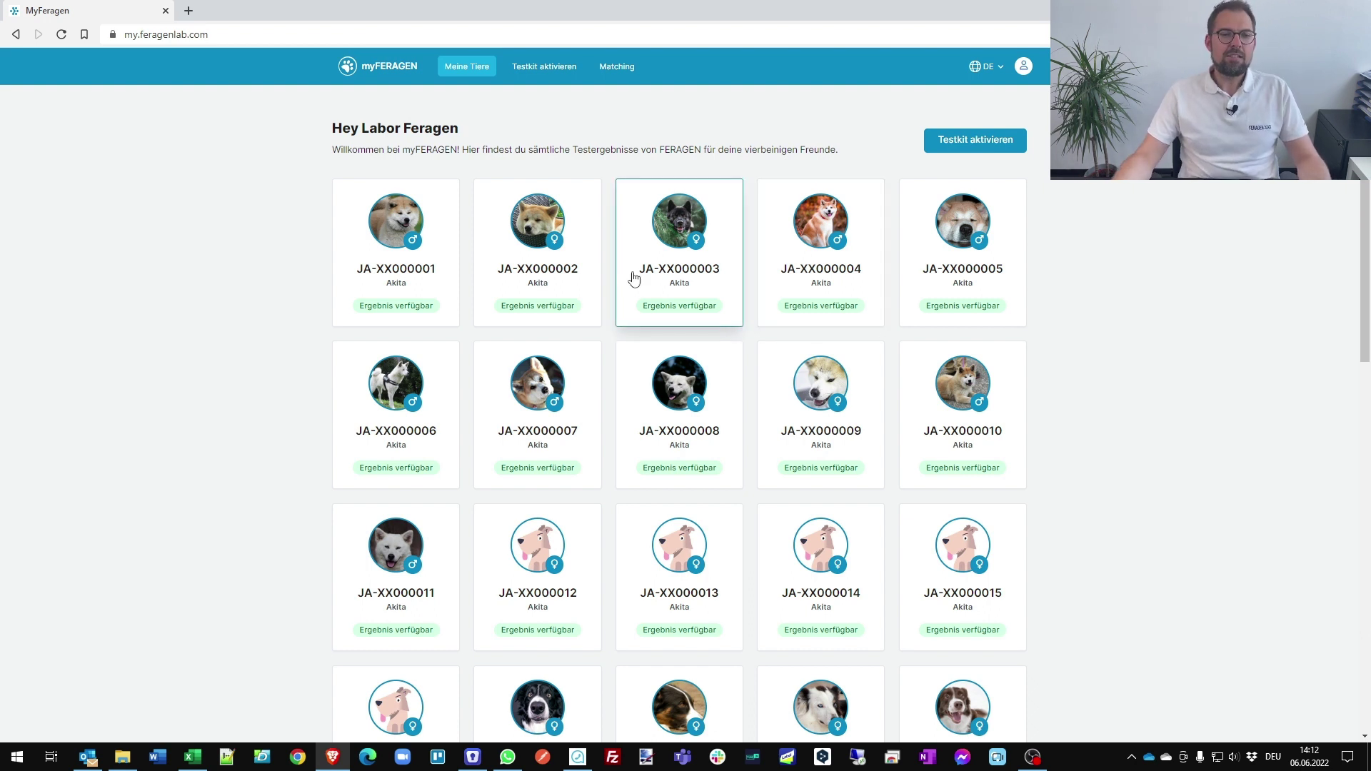
scroll(832, 379, down, 3)
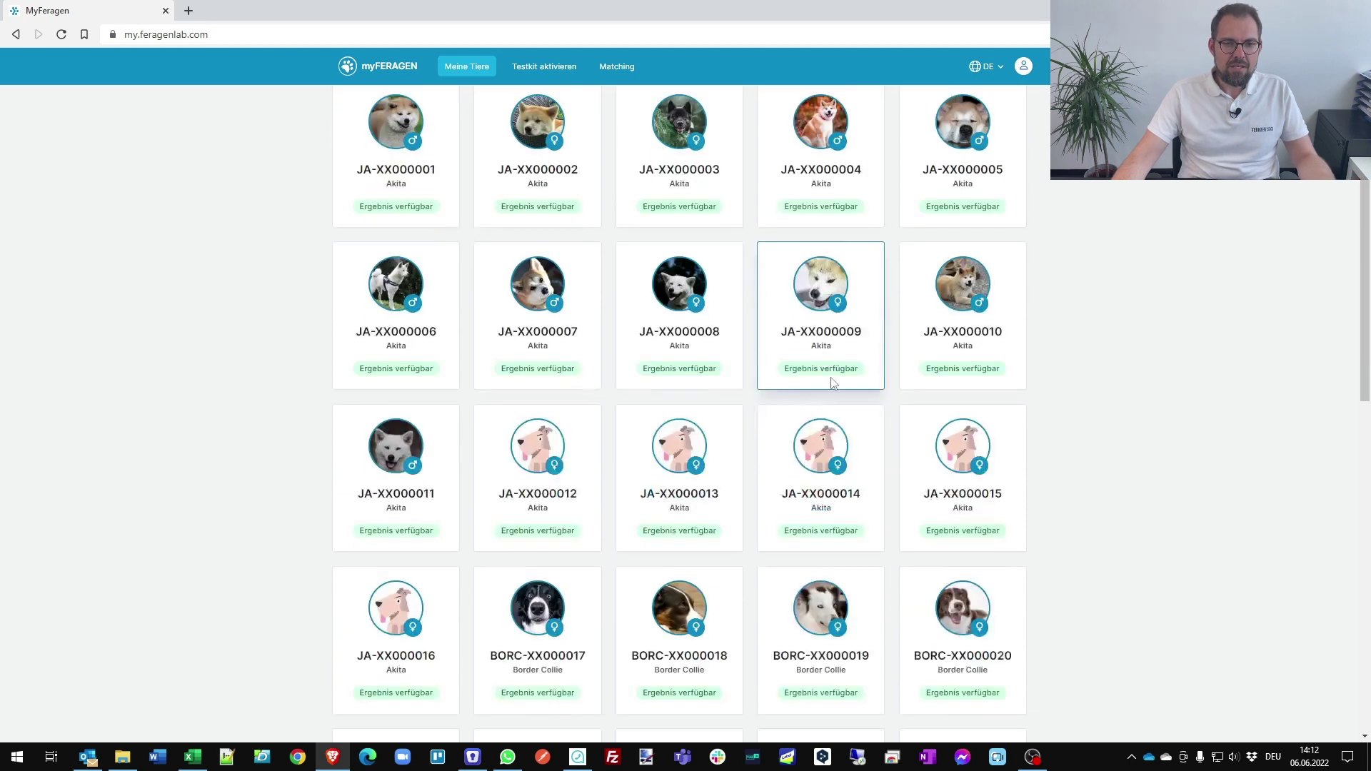
scroll(934, 434, down, 2)
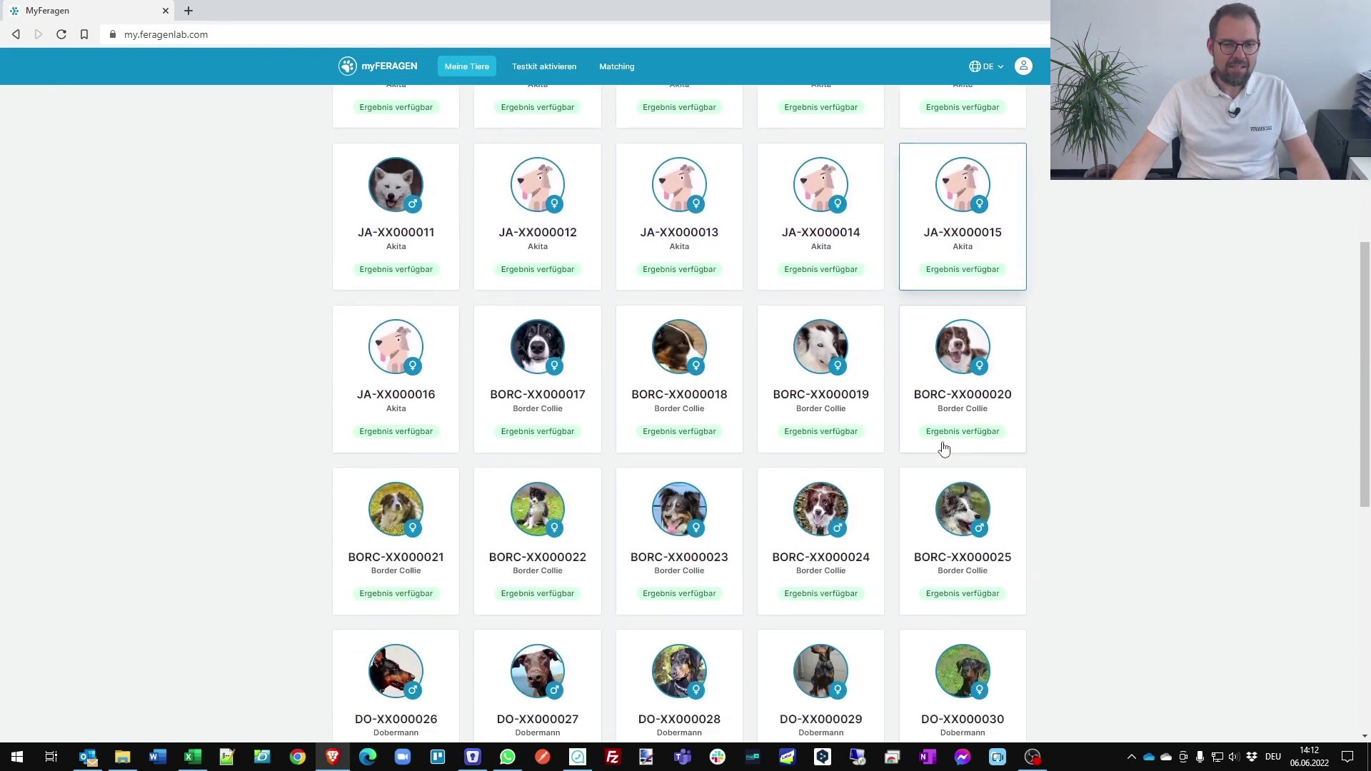
scroll(929, 444, down, 3)
scroll(920, 447, up, 1)
scroll(929, 451, down, 5)
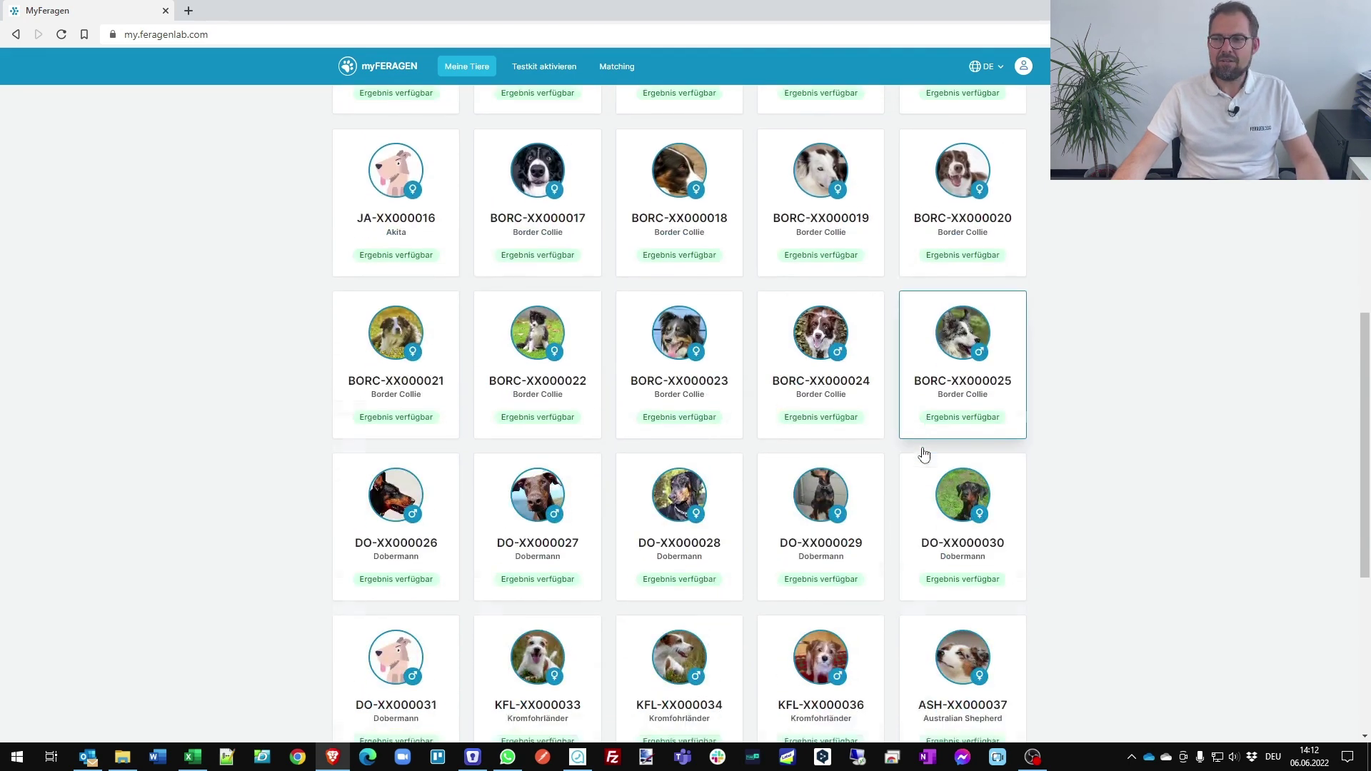
scroll(934, 456, up, 10)
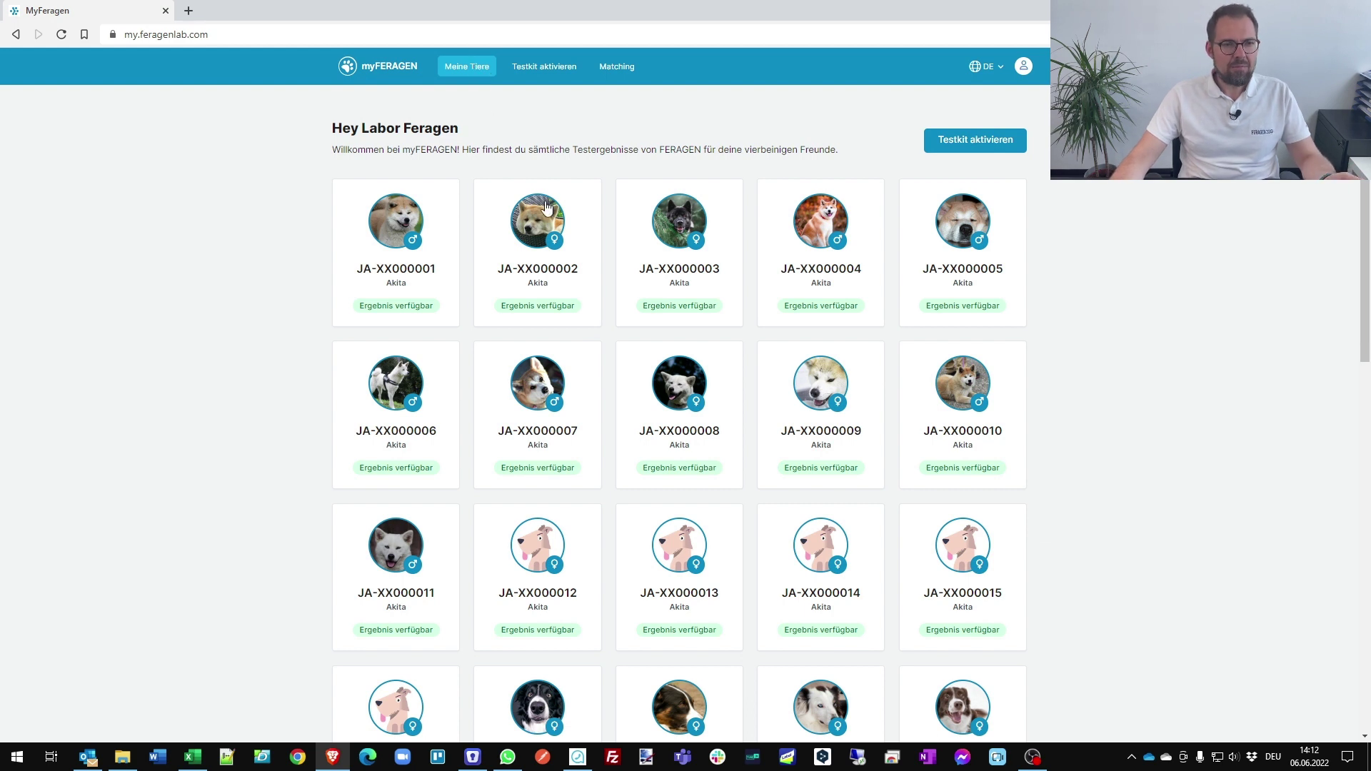
- View the test kit activation page and the Matching Tool page
click(549, 74)
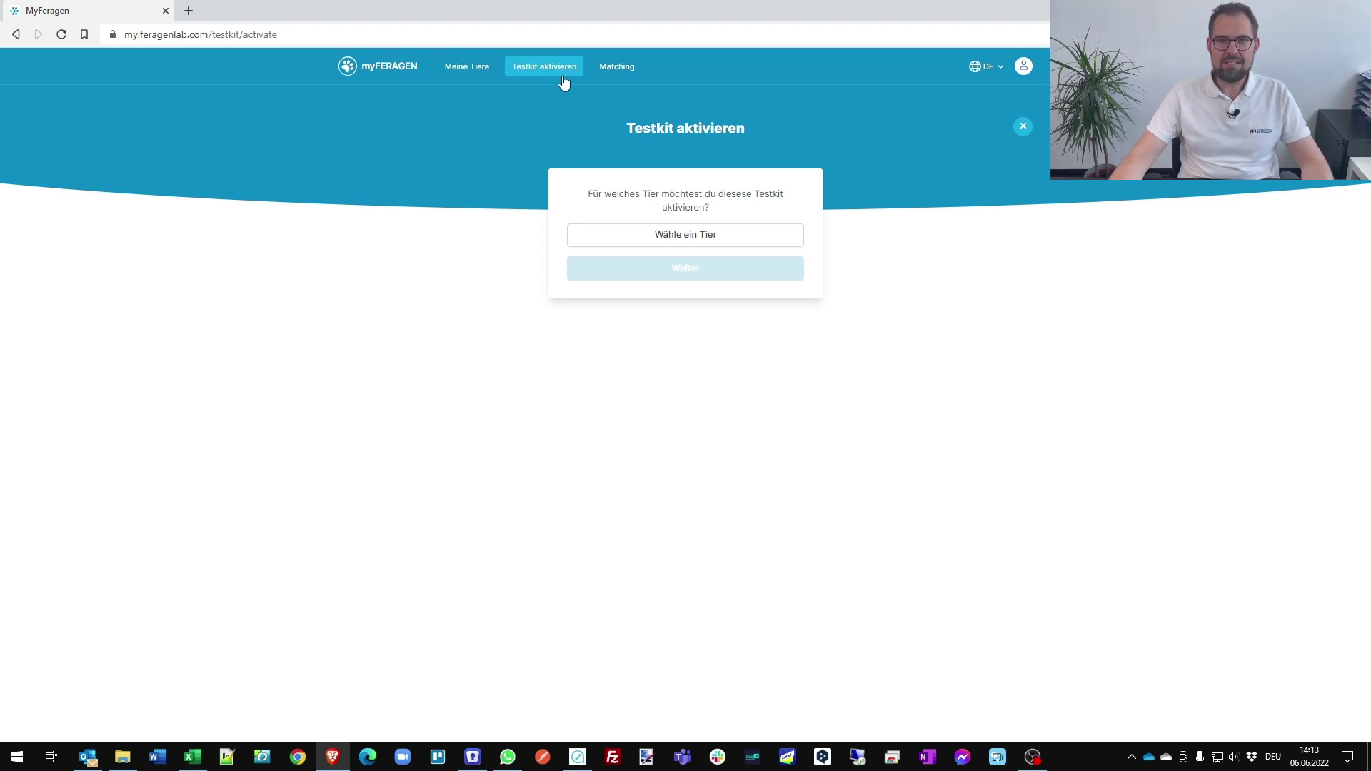
click(614, 70)
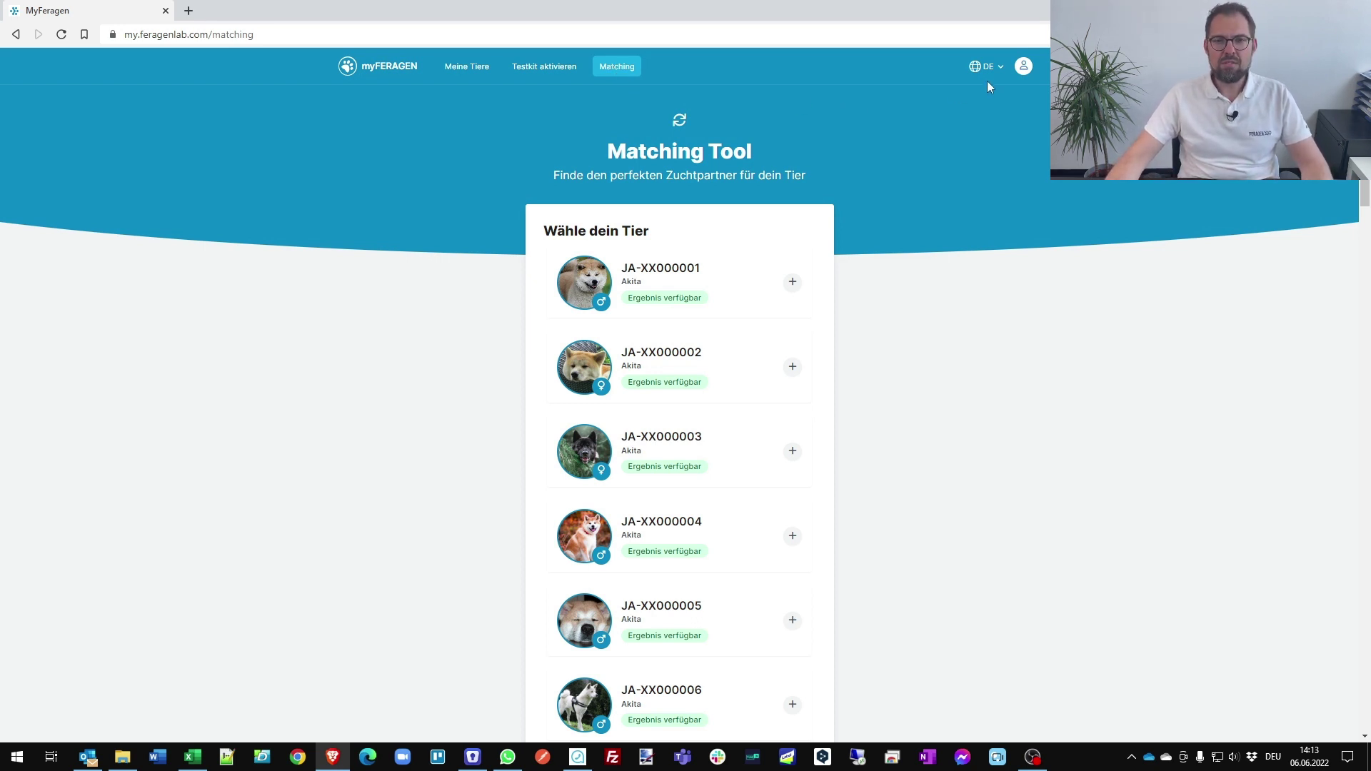
- Open the account settings and review the account information and contact details
mouse_move(1022, 66)
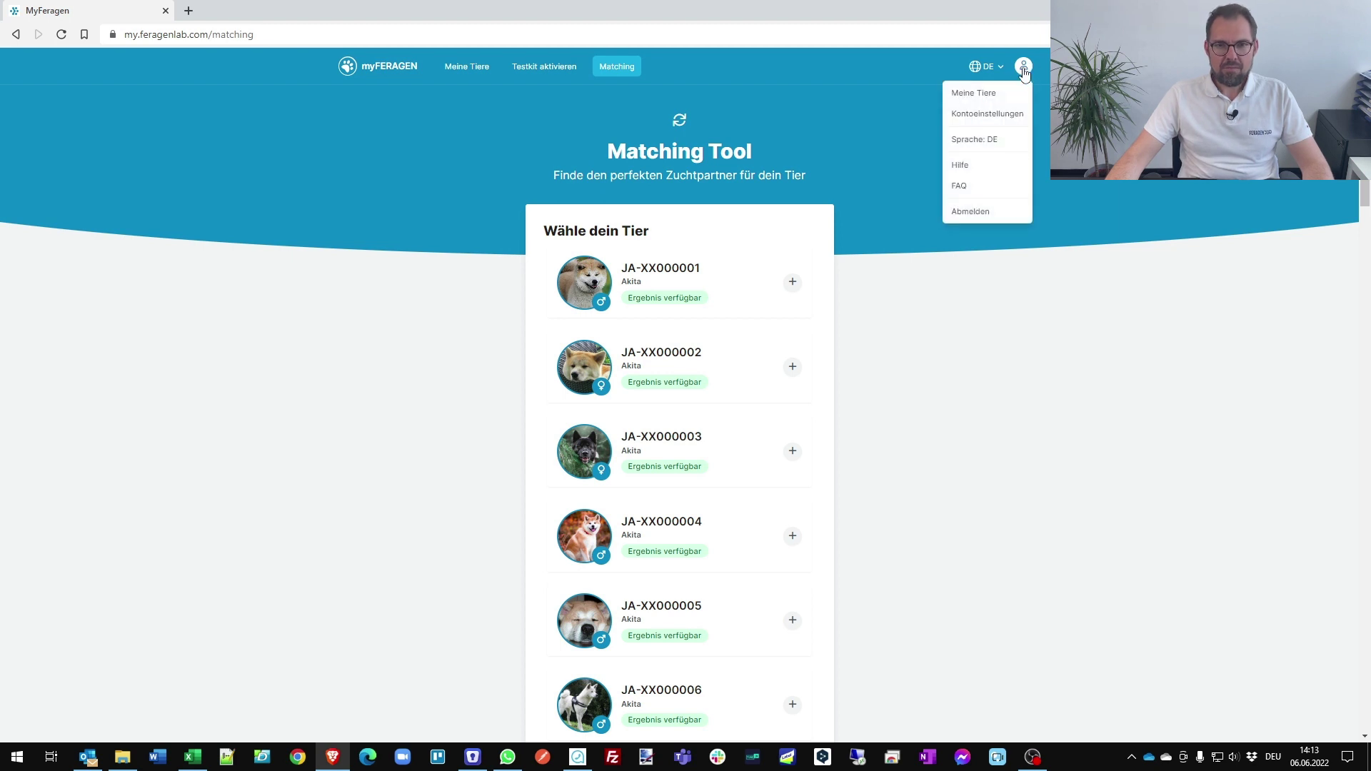
click(1000, 117)
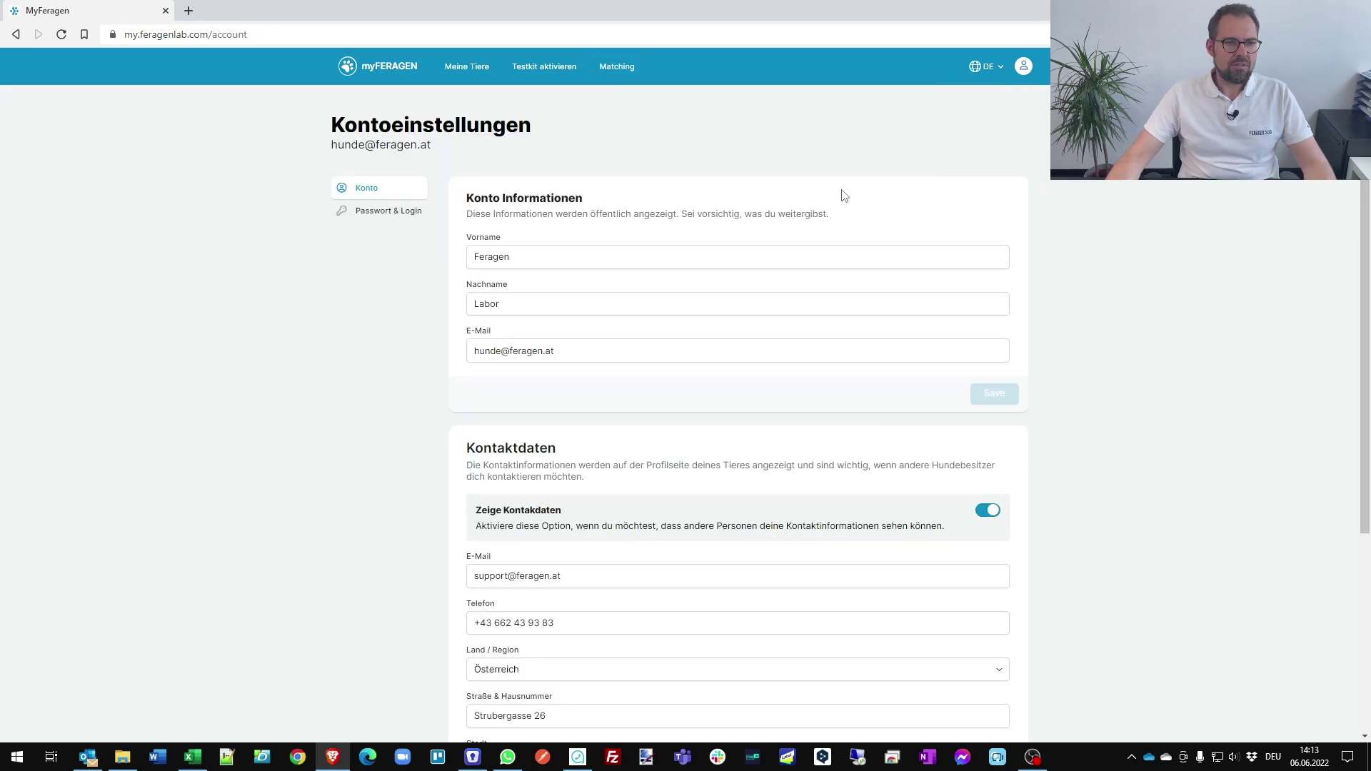
scroll(619, 407, down, 4)
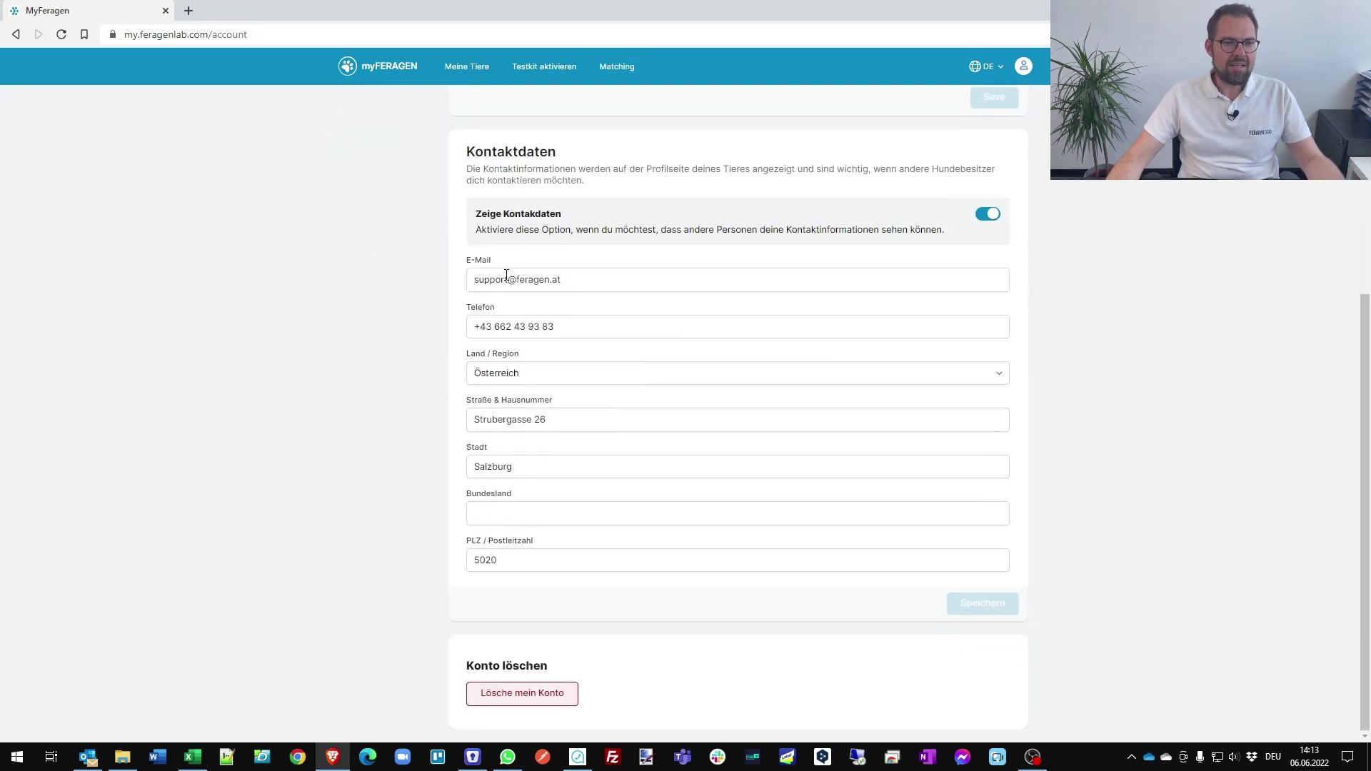
scroll(550, 462, up, 4)
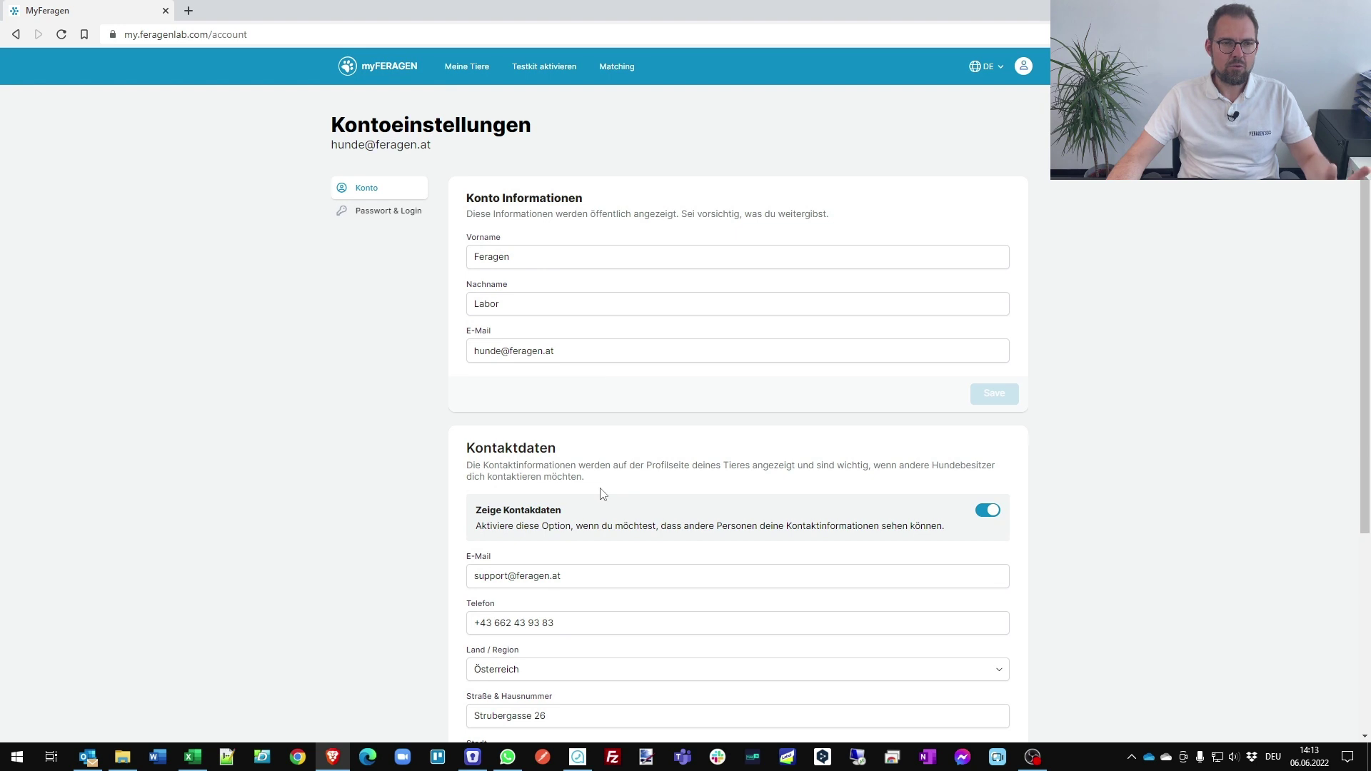
scroll(598, 275, up, 1)
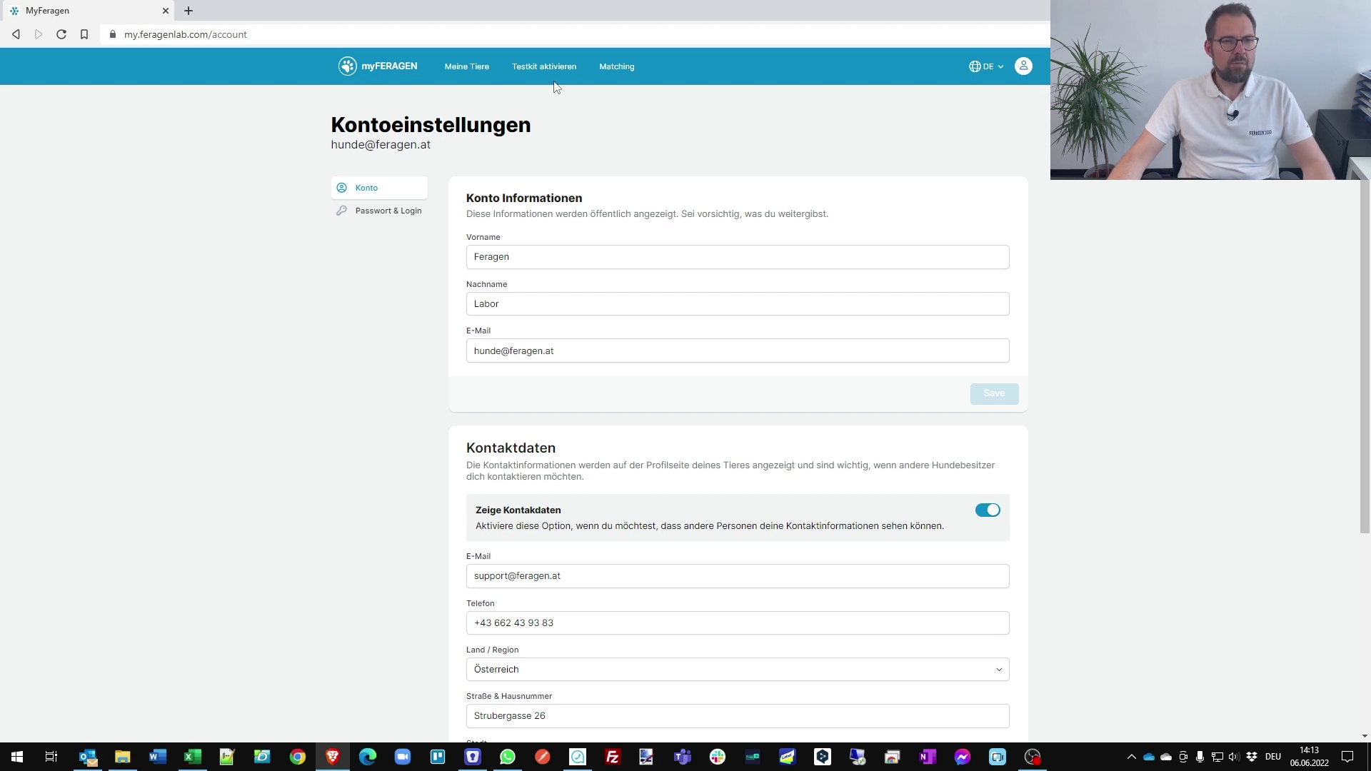
- From the Meine Tiere overview, open the form for adding a new dog, review its fields and close it without saving
click(470, 67)
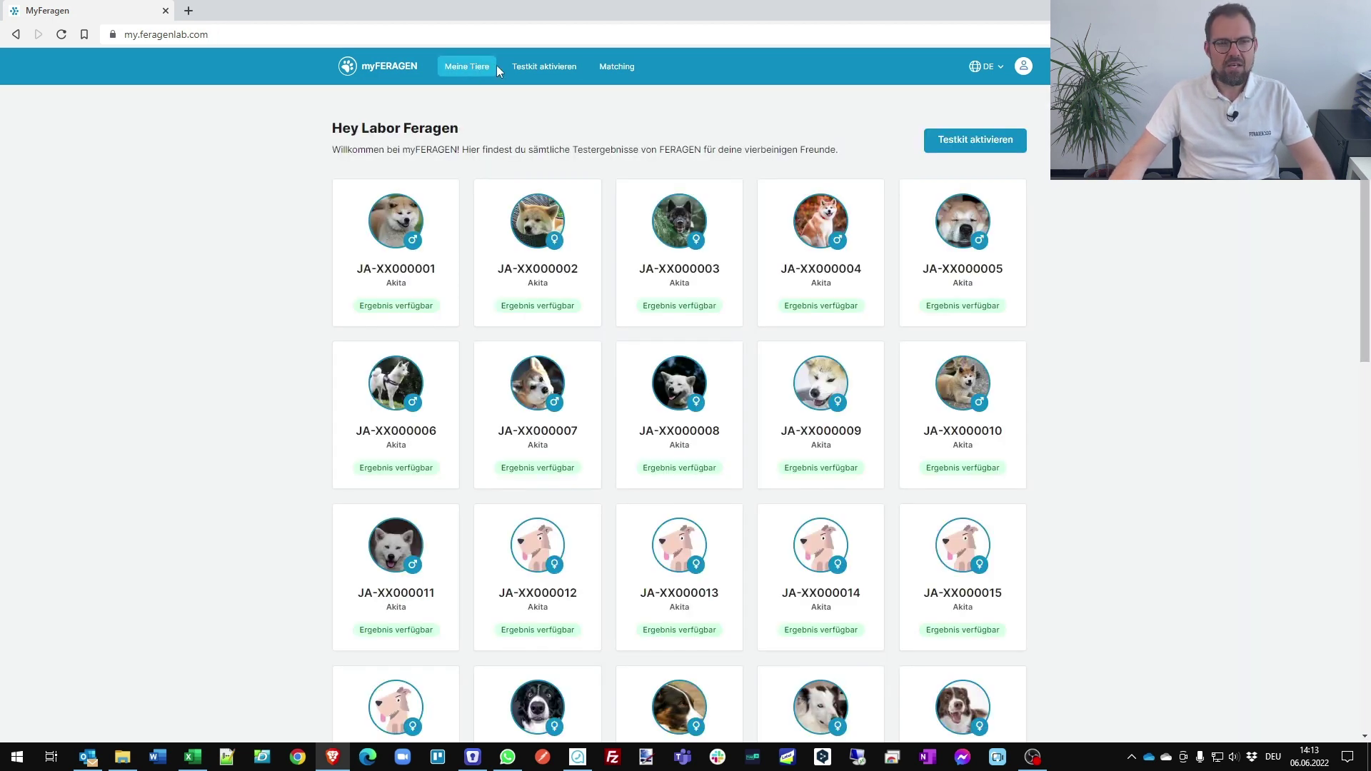
scroll(849, 347, down, 5)
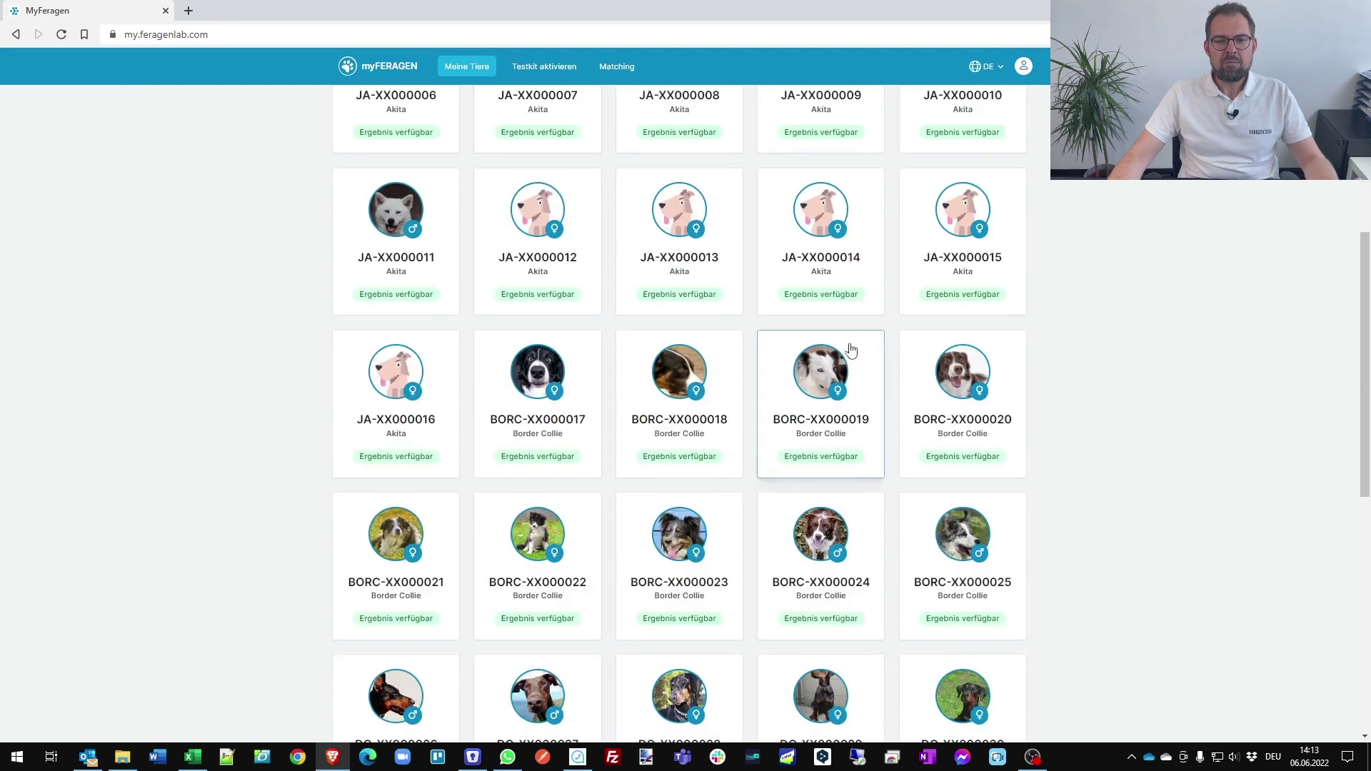
scroll(849, 347, down, 8)
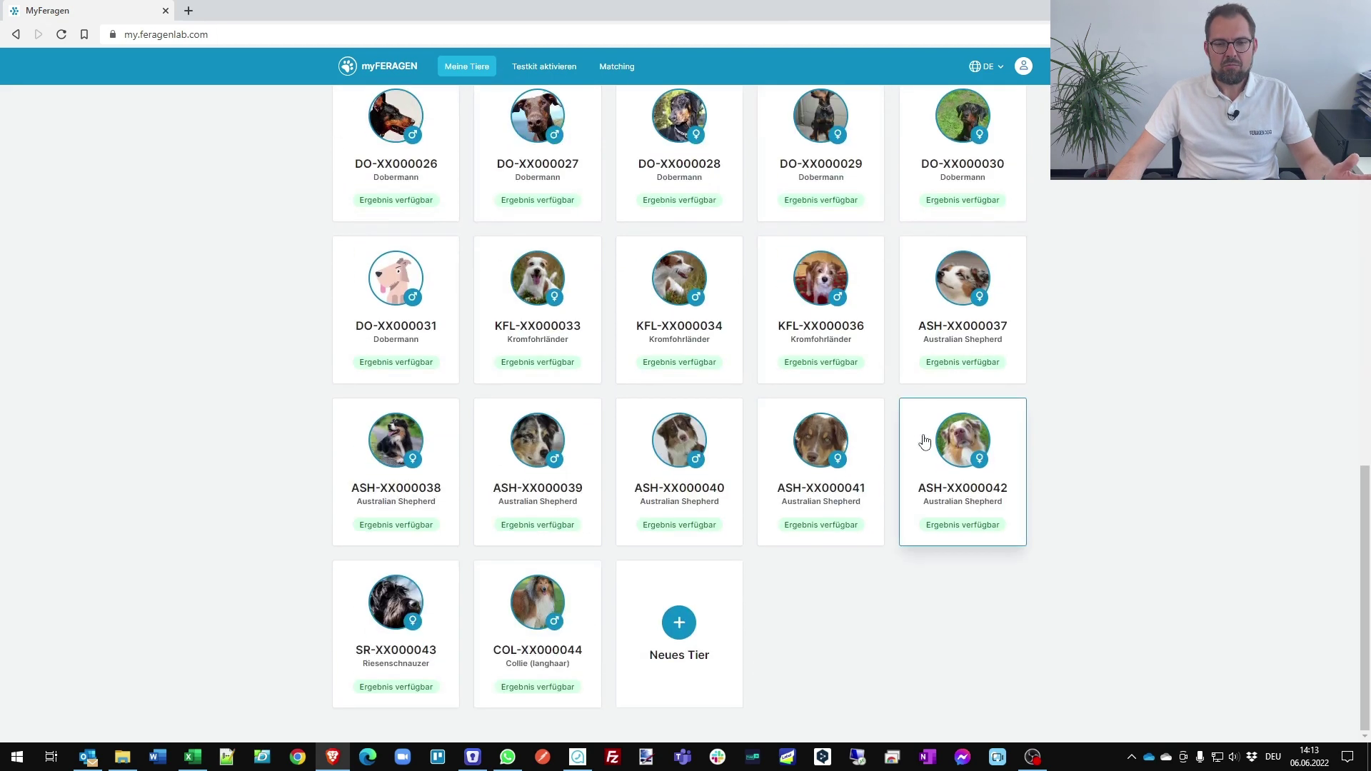
click(679, 623)
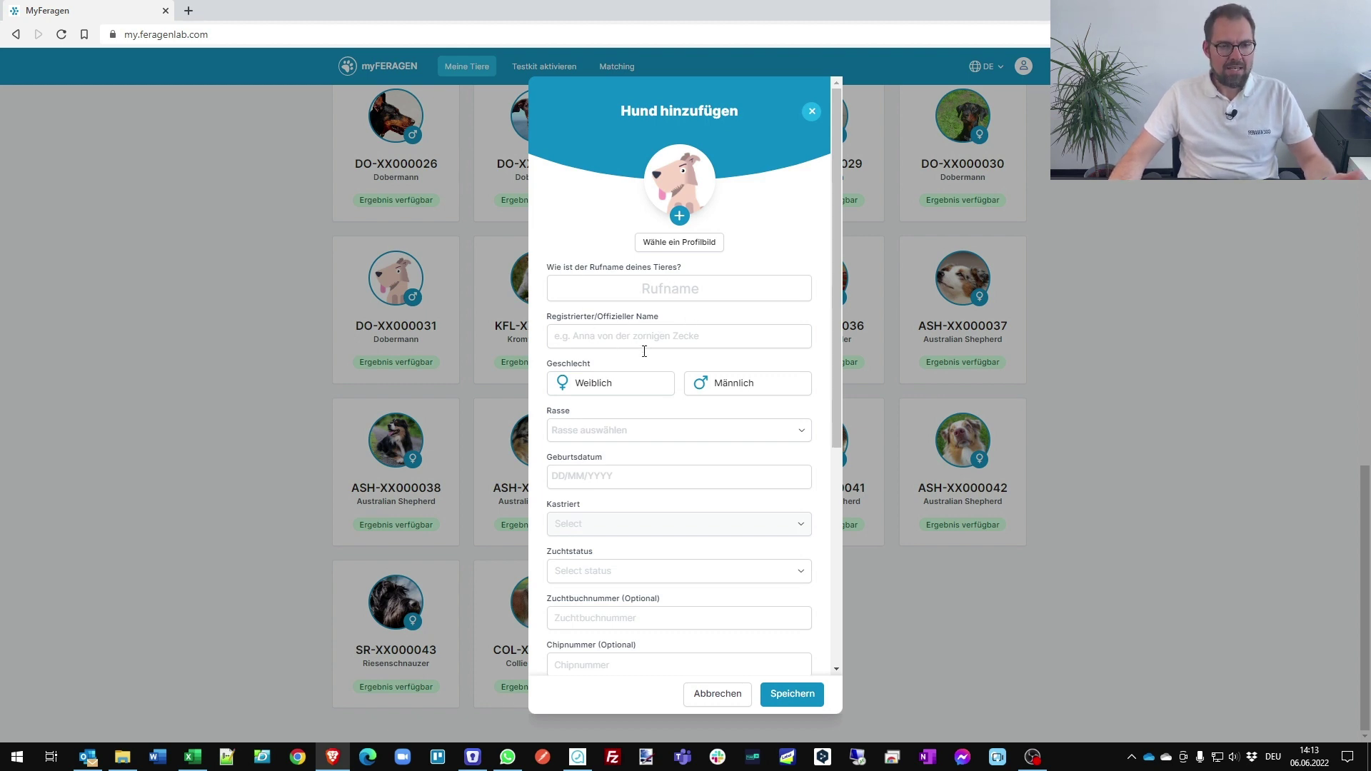
scroll(704, 412, down, 3)
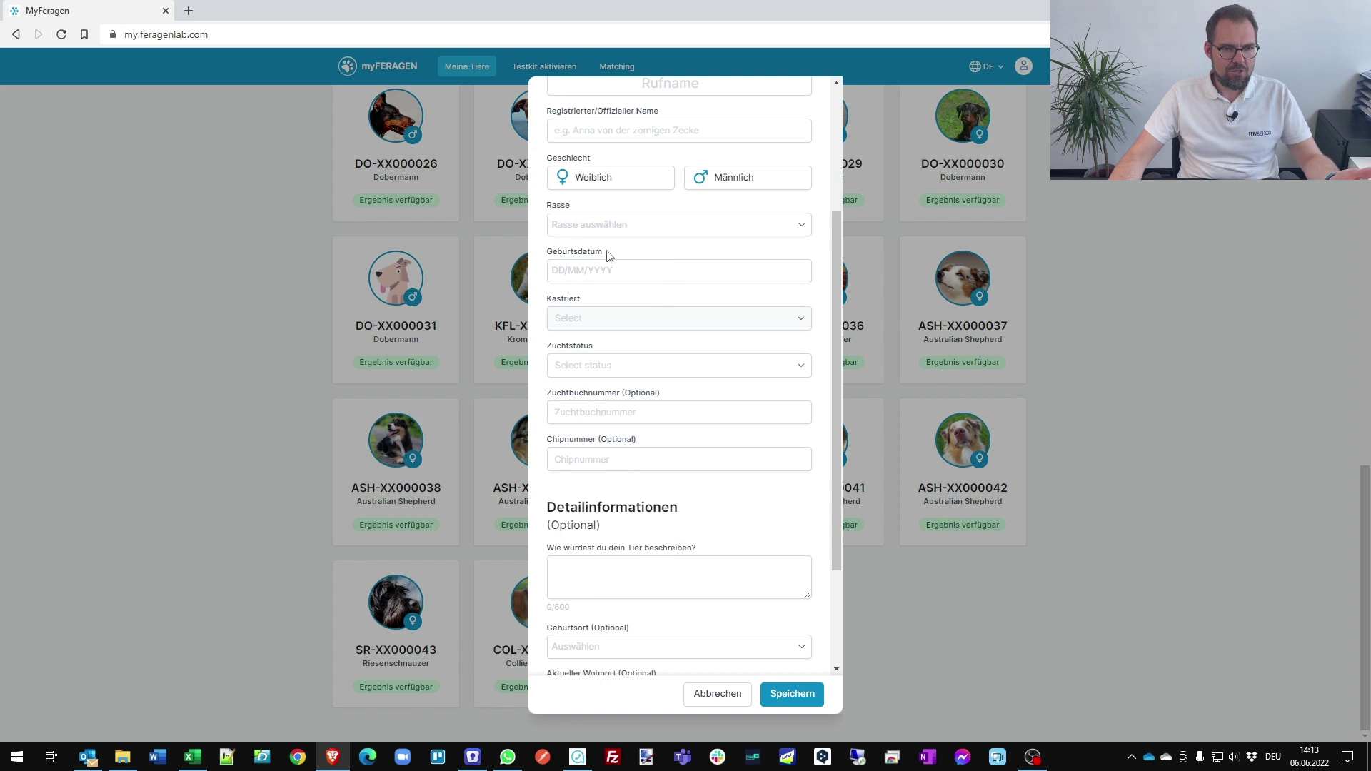
scroll(650, 261, down, 2)
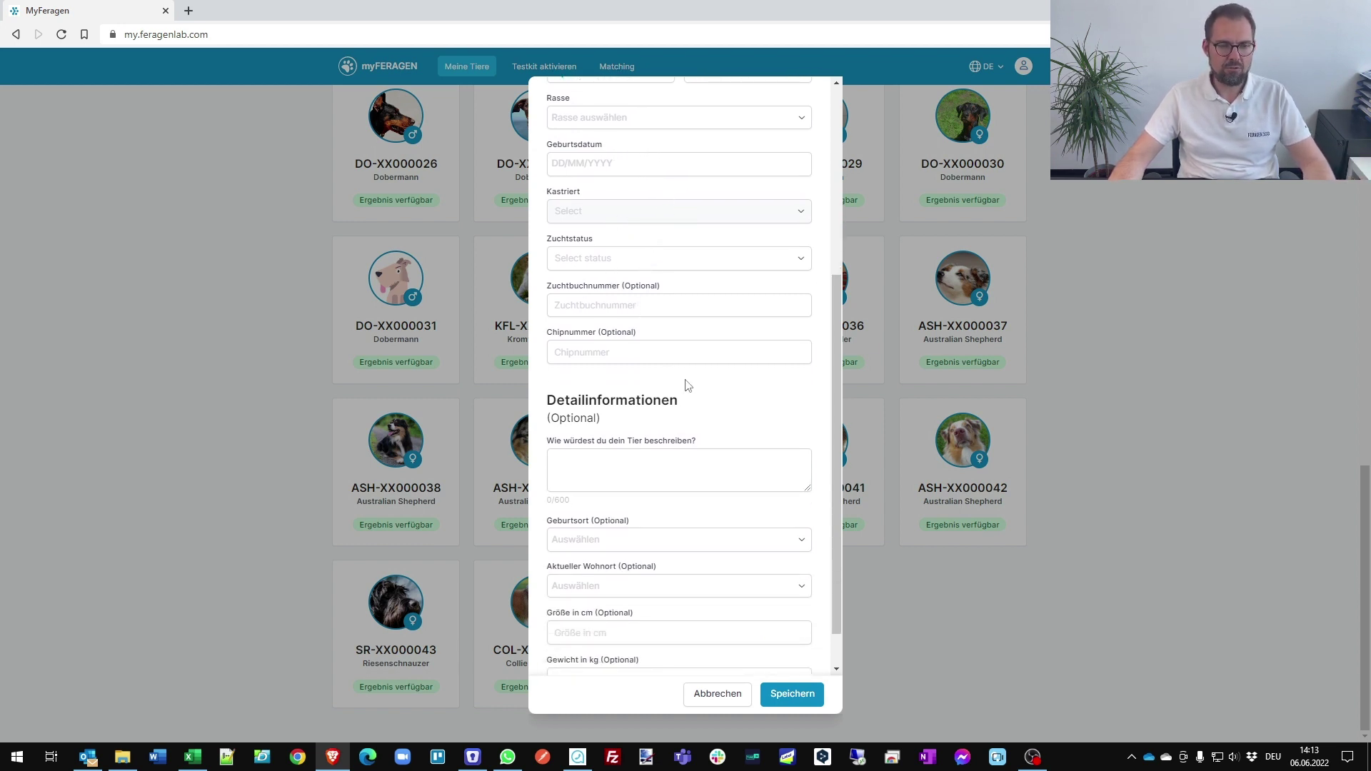
scroll(704, 400, down, 1)
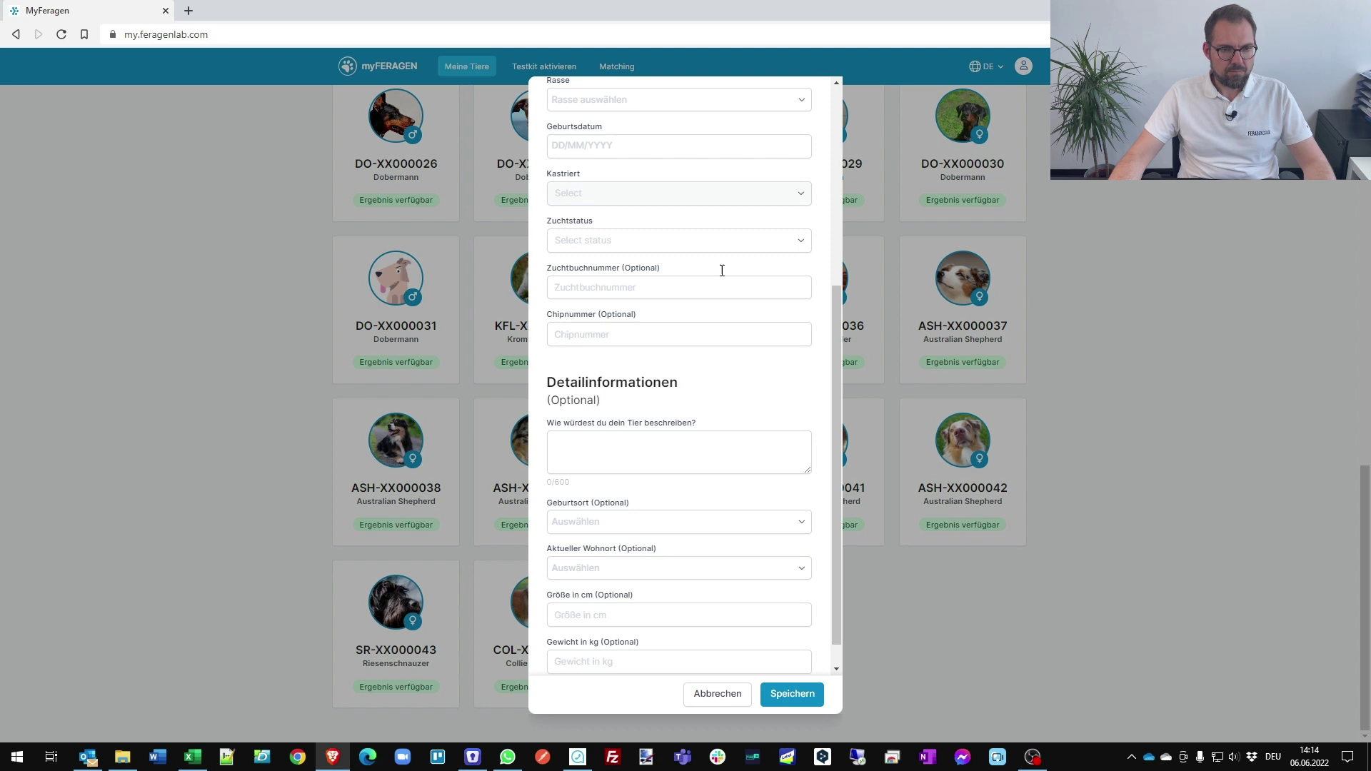
scroll(601, 362, down, 1)
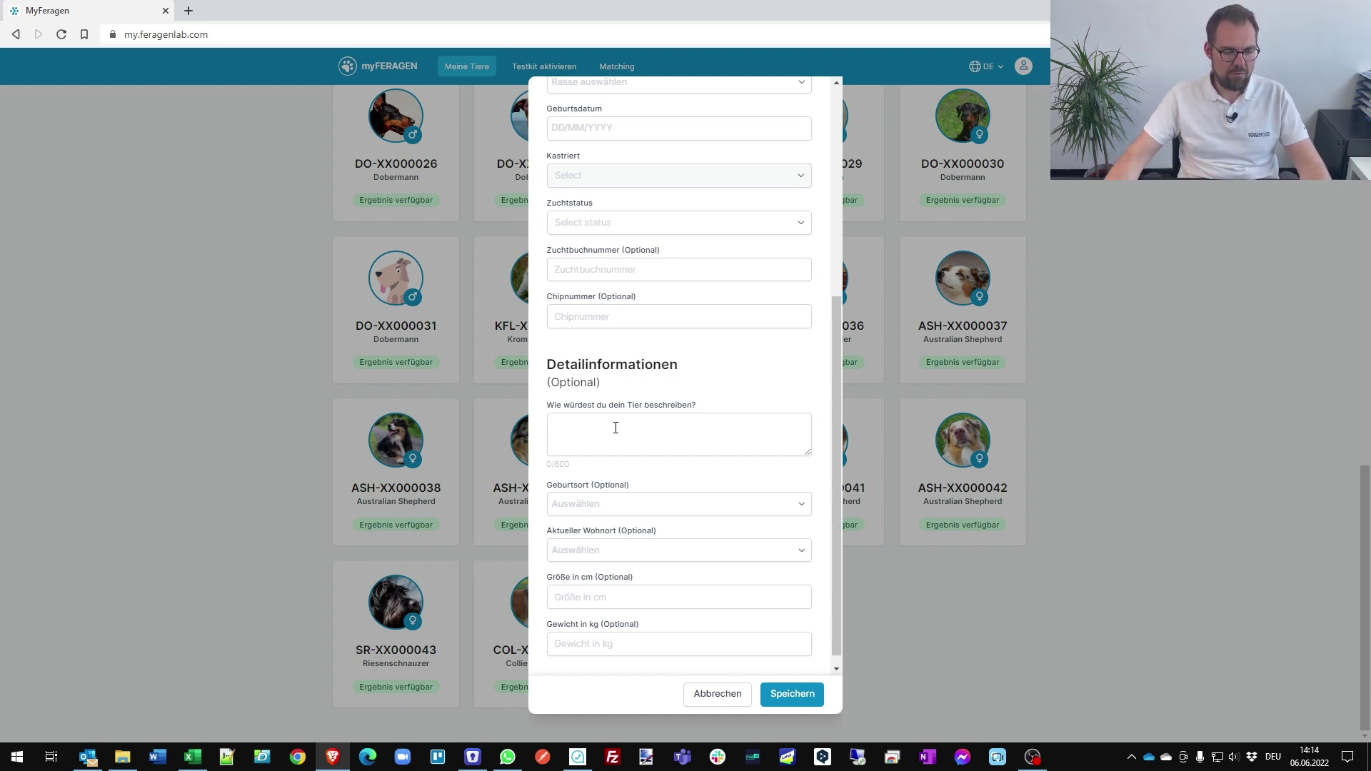
scroll(640, 434, down, 1)
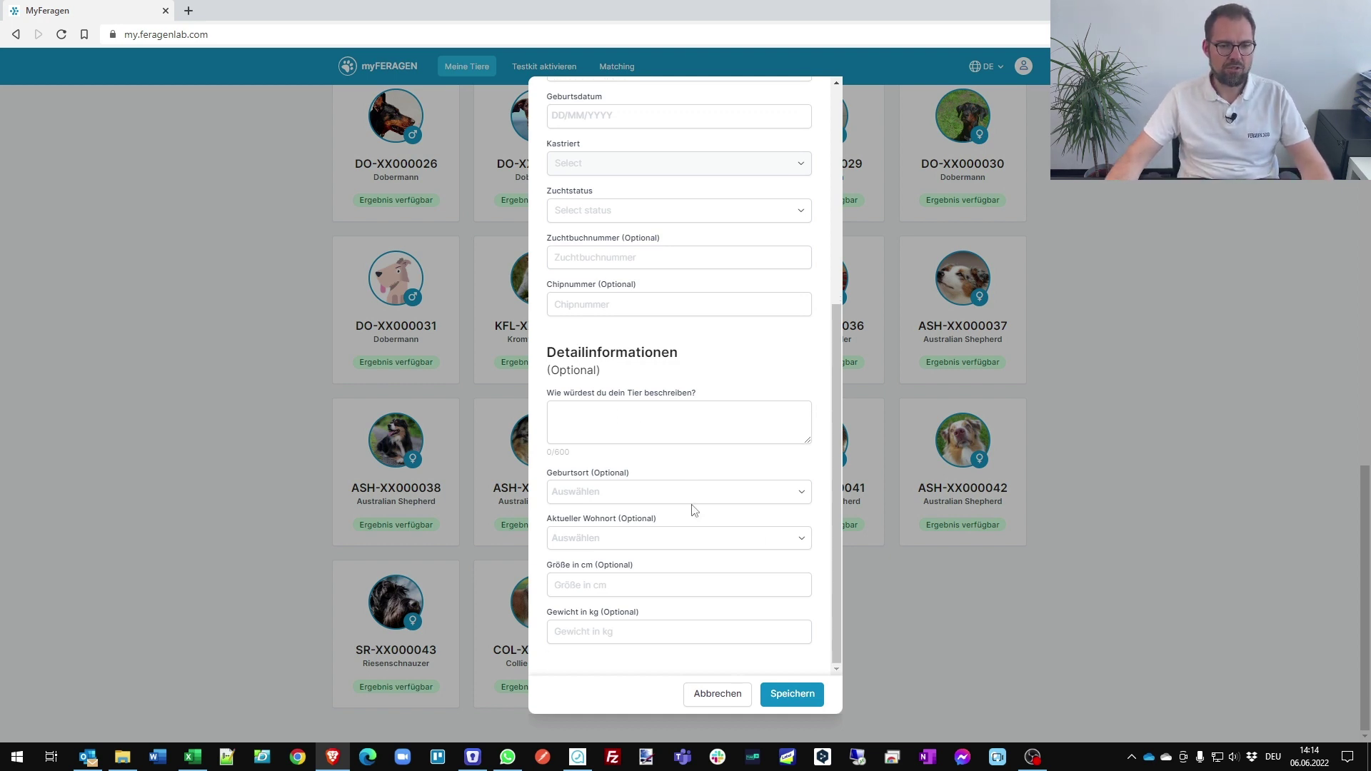
click(717, 695)
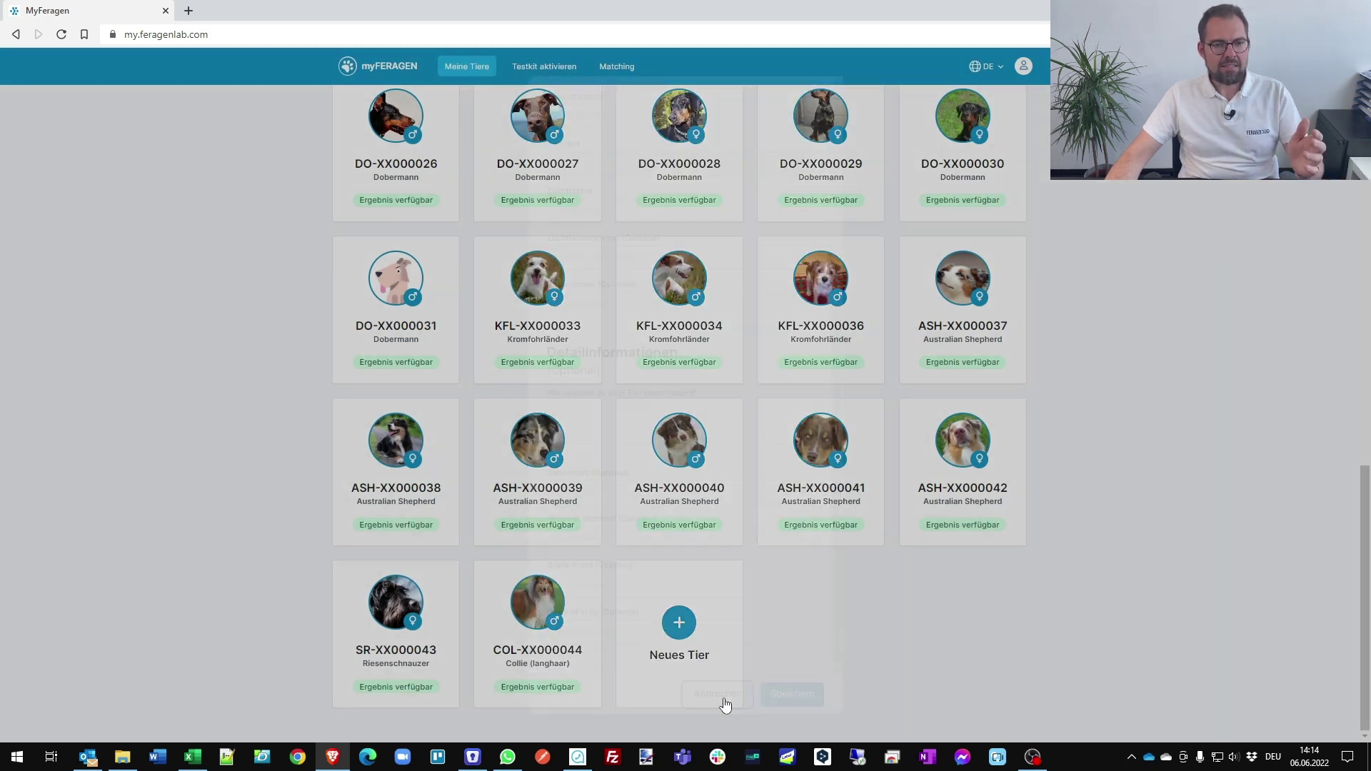
- Open the profile of Border Collie BORC-XX000017 and examine its diversity results, including inbreeding coefficient, heterozygosity and DLA haplotypes
scroll(821, 500, up, 10)
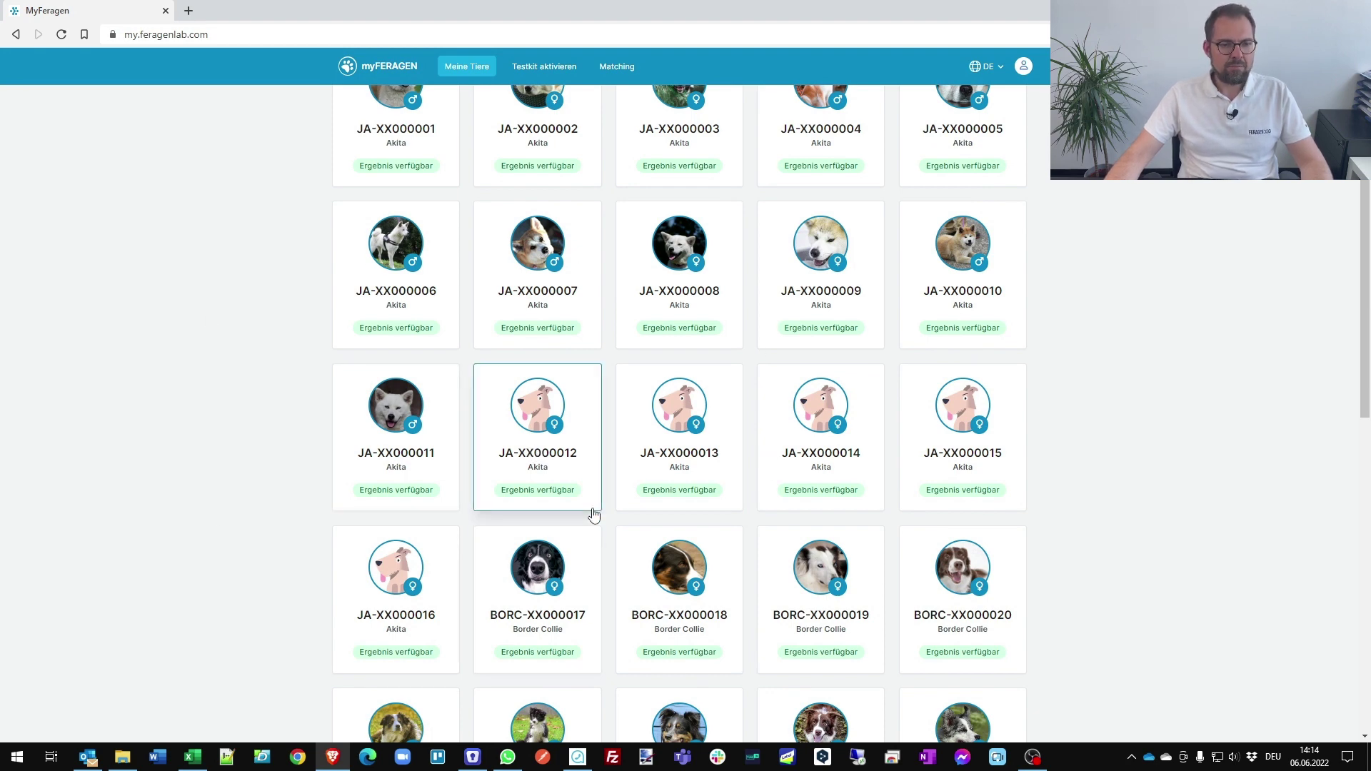
click(560, 555)
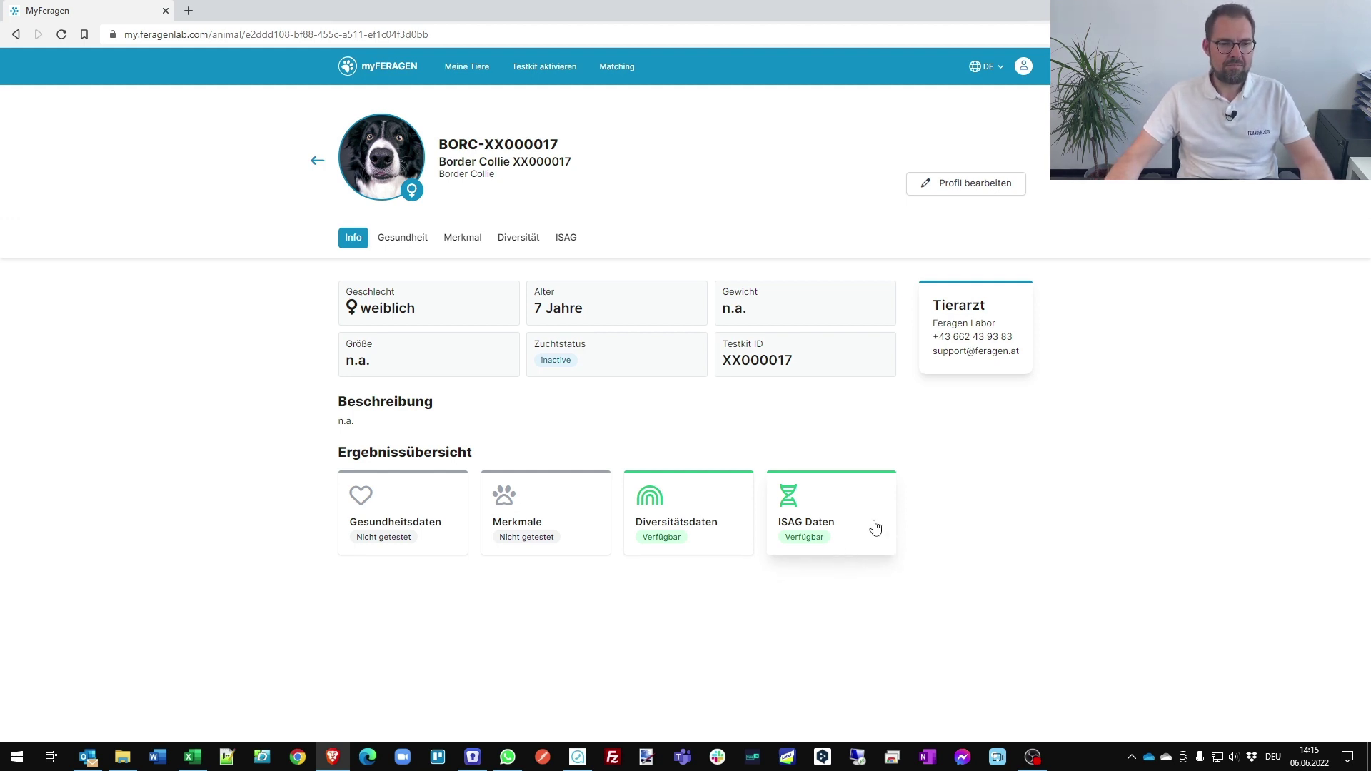
click(711, 512)
scroll(793, 532, down, 2)
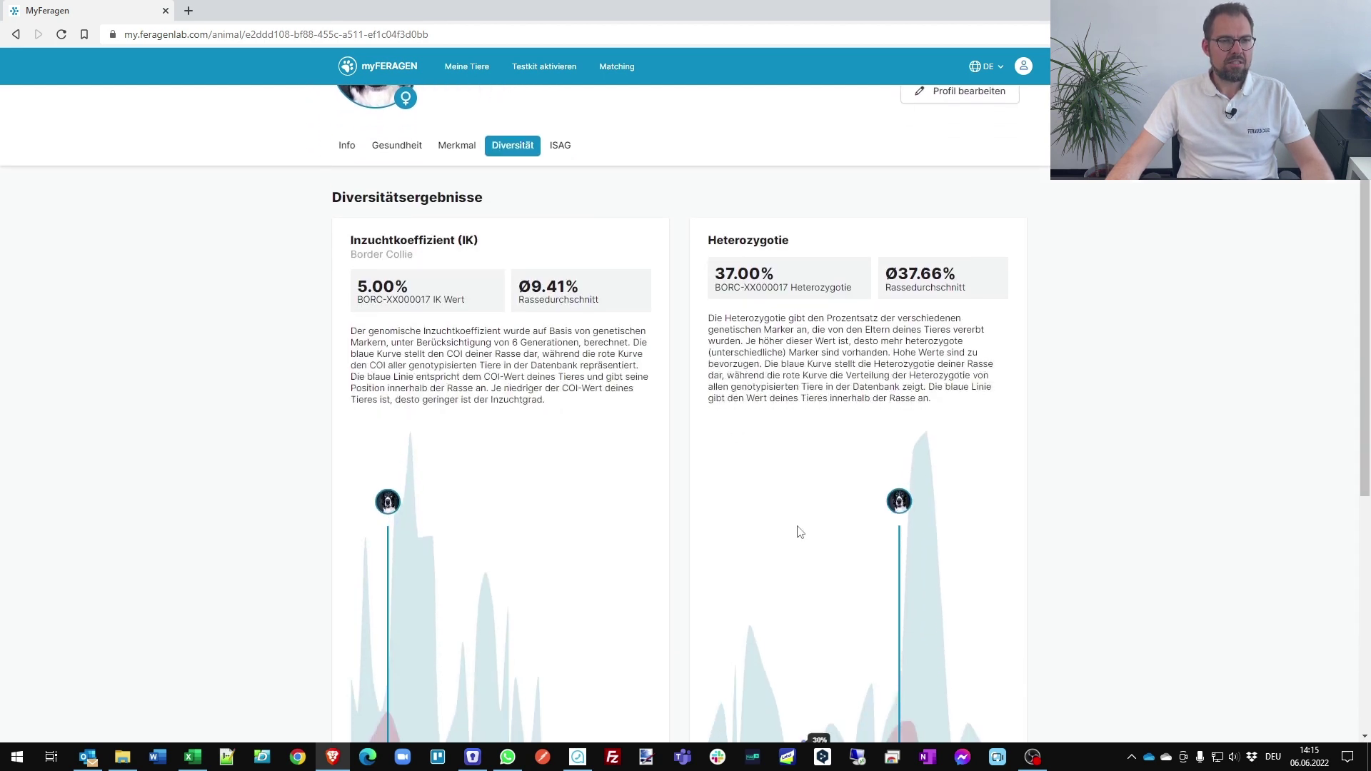
scroll(792, 547, down, 1)
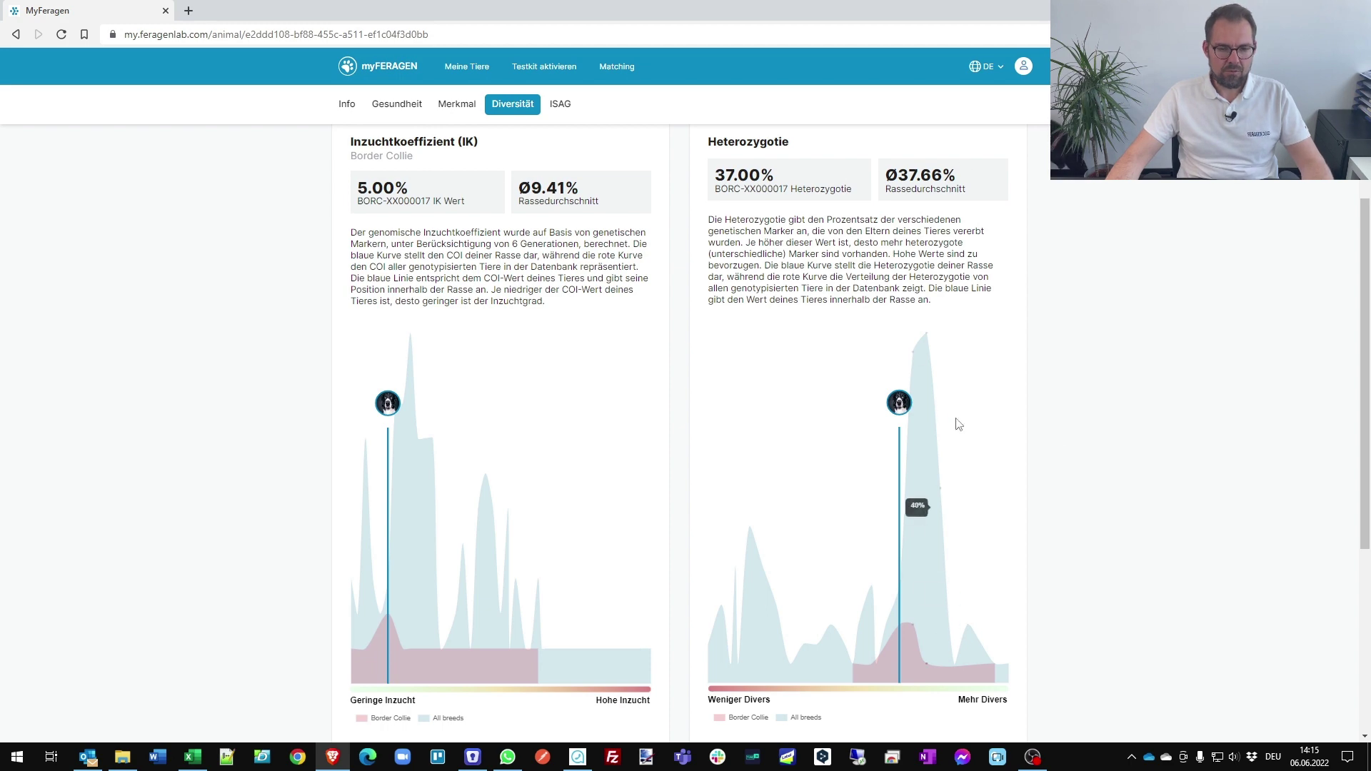
scroll(964, 464, down, 1)
scroll(975, 500, down, 1)
scroll(986, 558, down, 1)
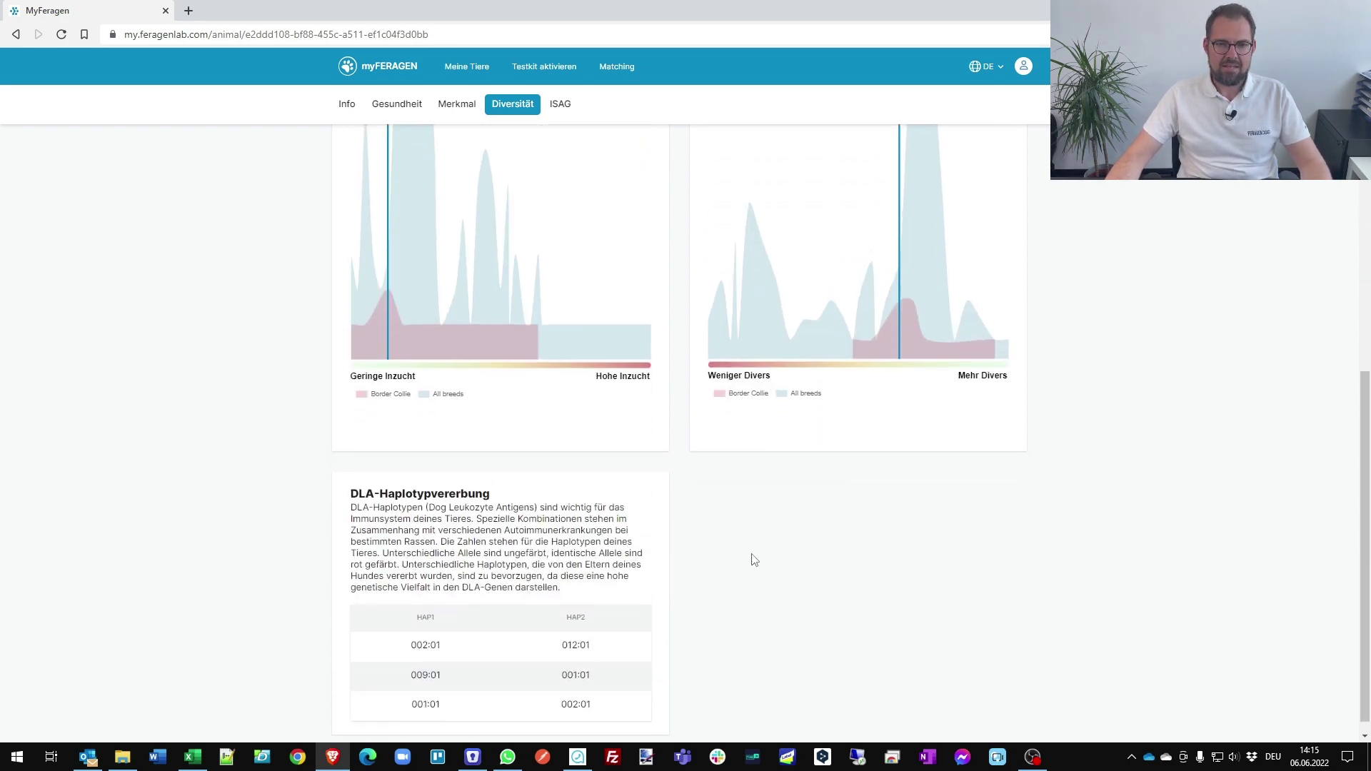
scroll(750, 557, up, 3)
scroll(773, 508, up, 1)
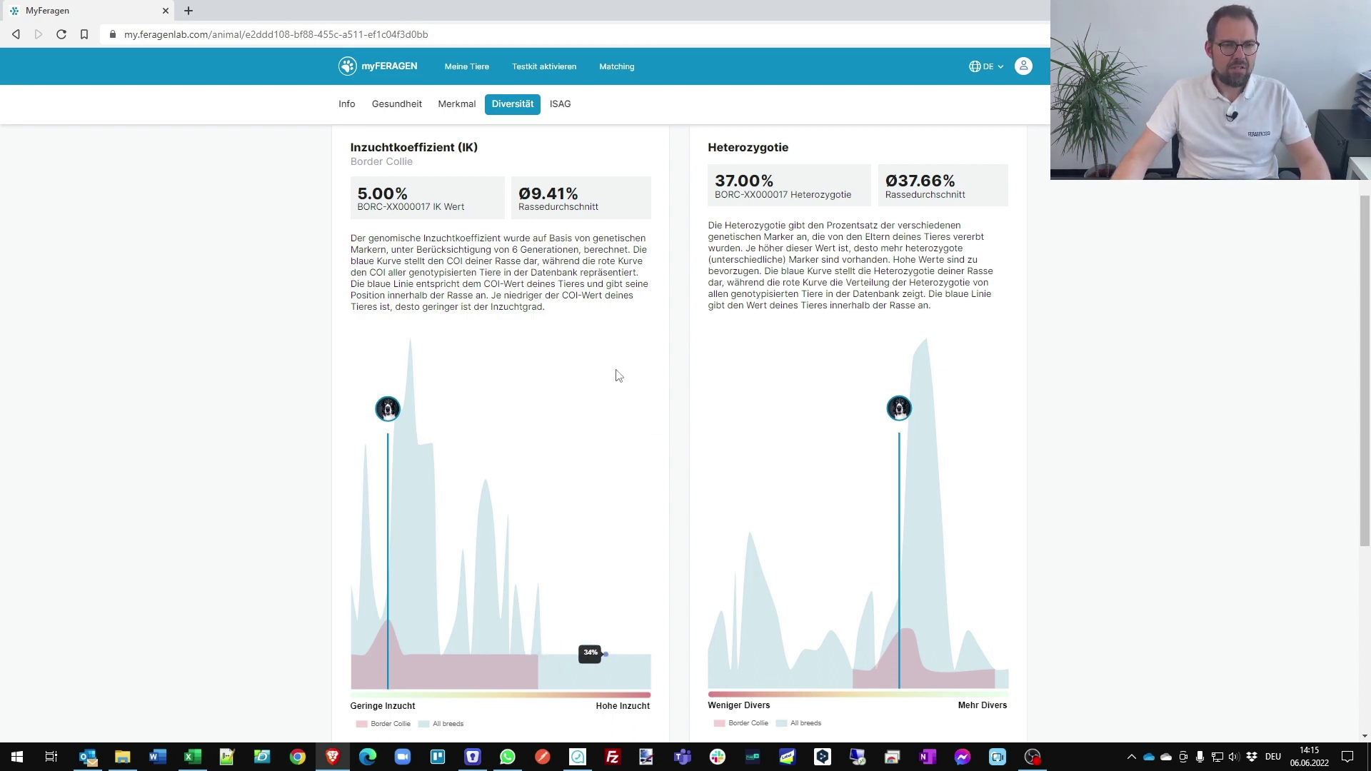
scroll(620, 373, up, 3)
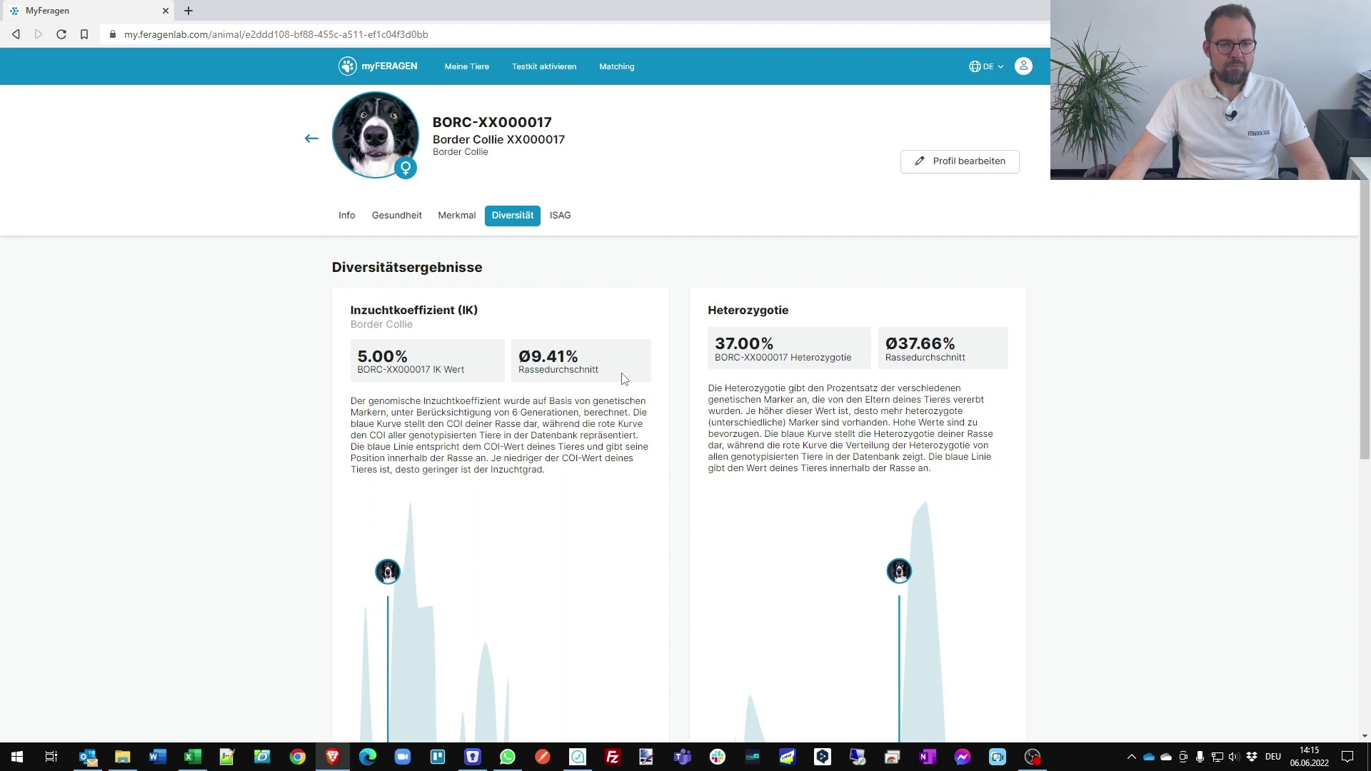
- Show the dog's ISAG results and examine the ISAG2006 marker table
click(560, 219)
scroll(747, 341, down, 1)
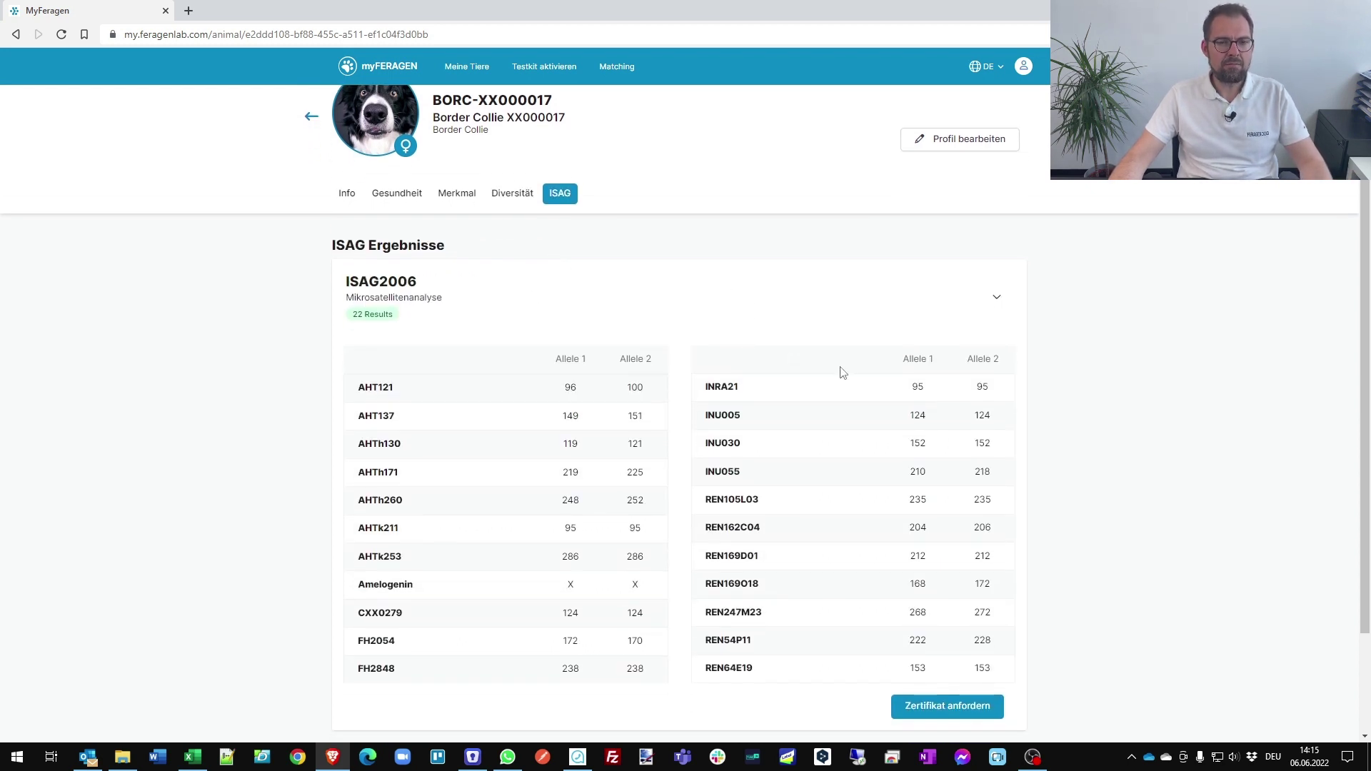
scroll(849, 388, down, 1)
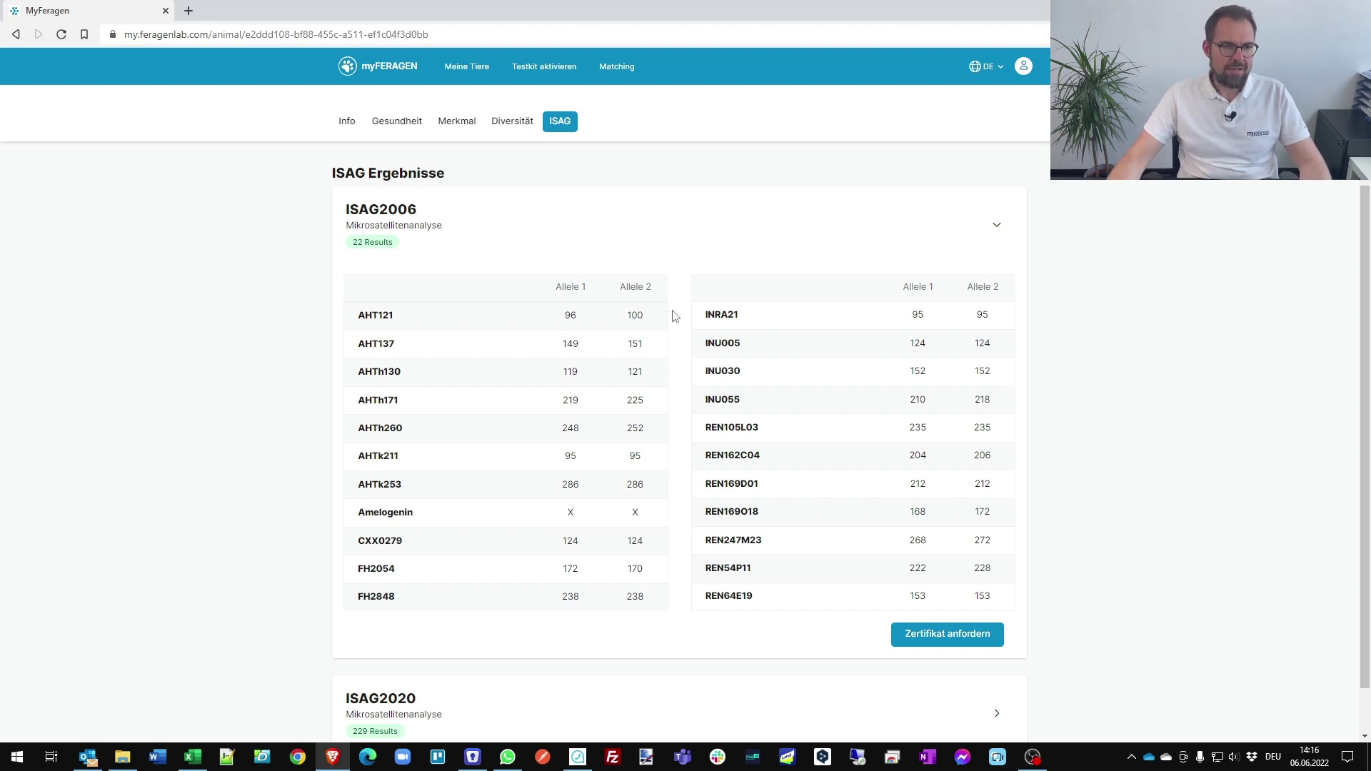
scroll(686, 336, down, 1)
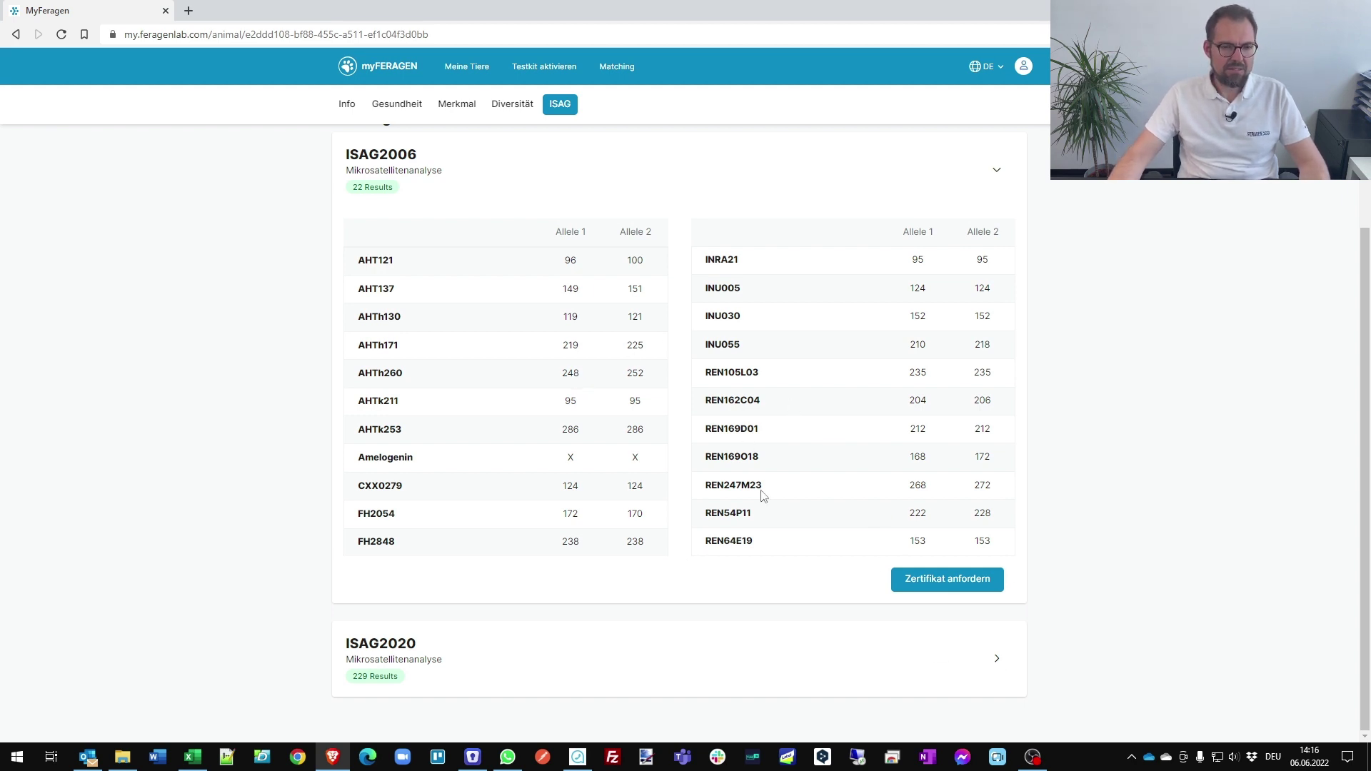
- Expand the ISAG2020 results and read through the allele table
click(997, 659)
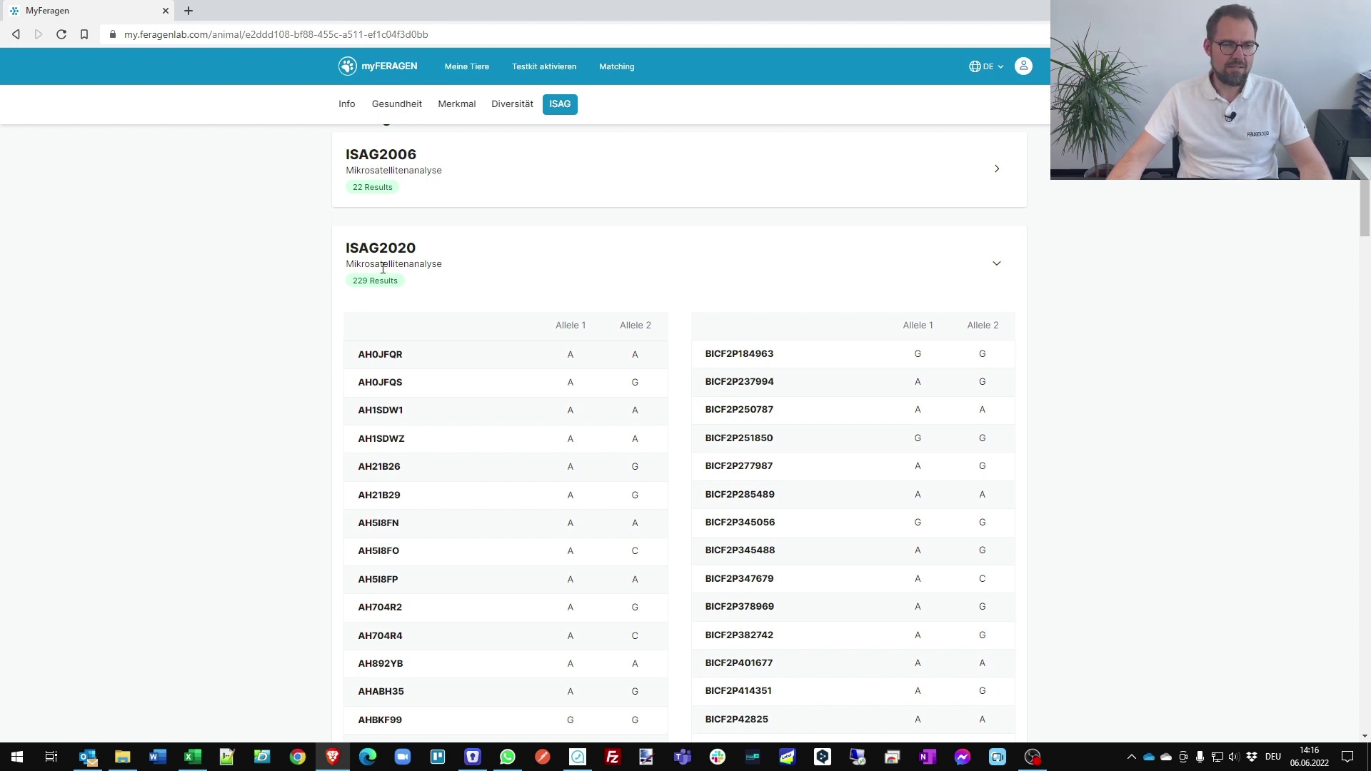
scroll(520, 413, down, 2)
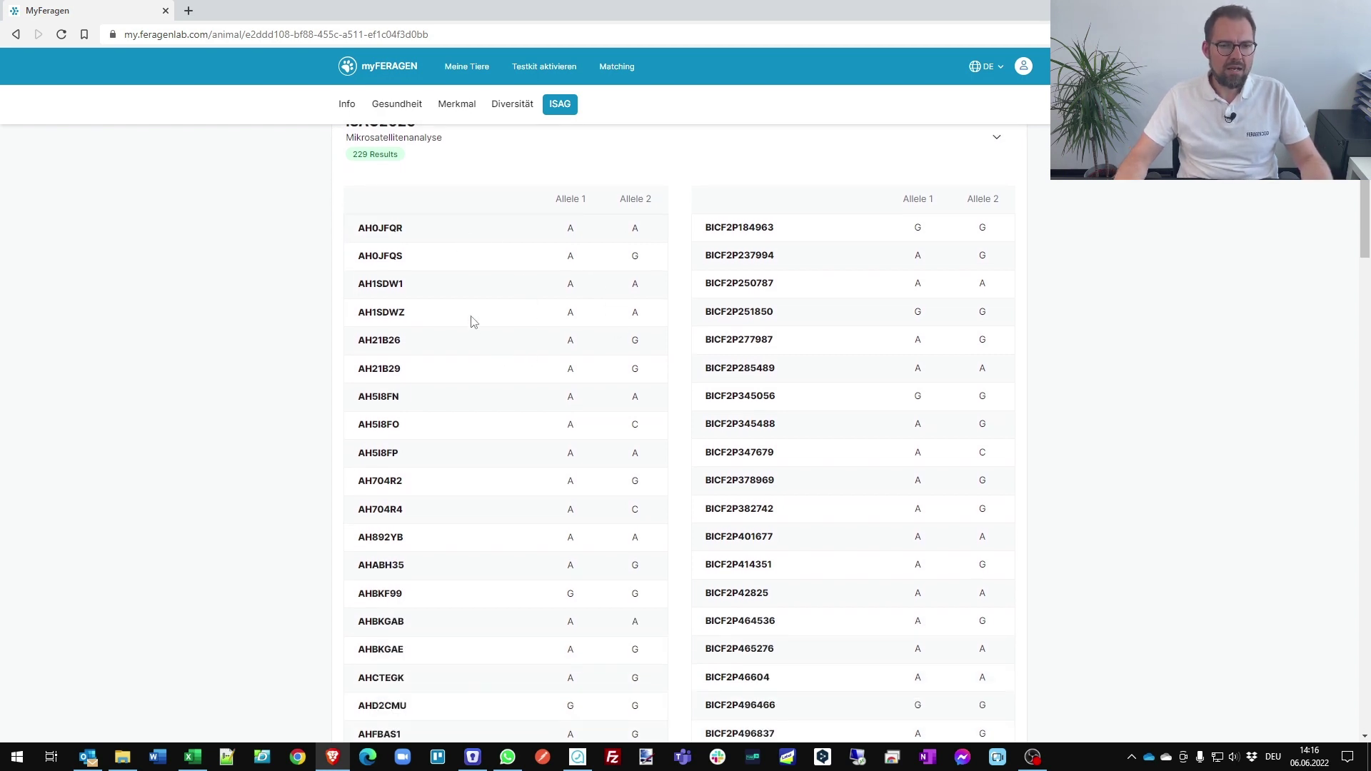
scroll(622, 357, down, 2)
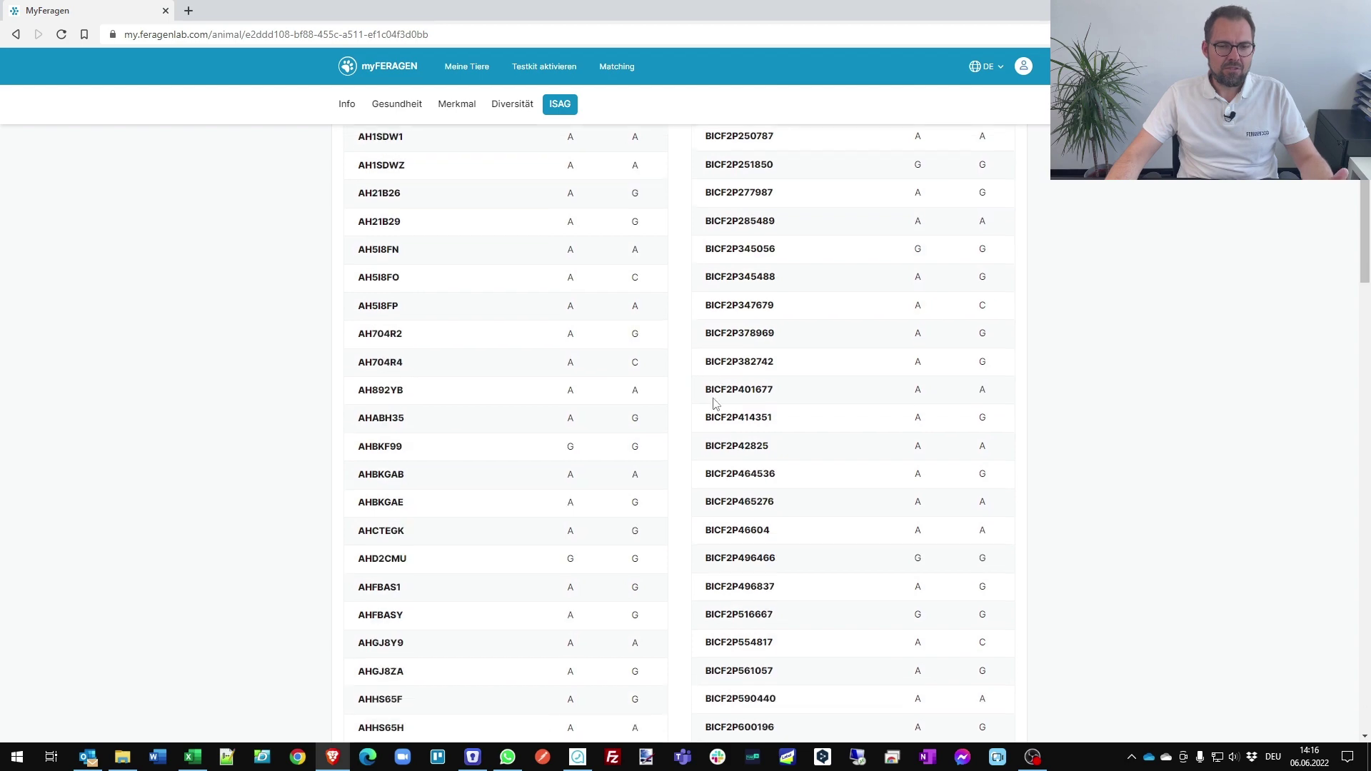
- Examine the remaining ISAG2020 markers down to the certificate request option, and review the table again from its first rows
scroll(714, 391, down, 8)
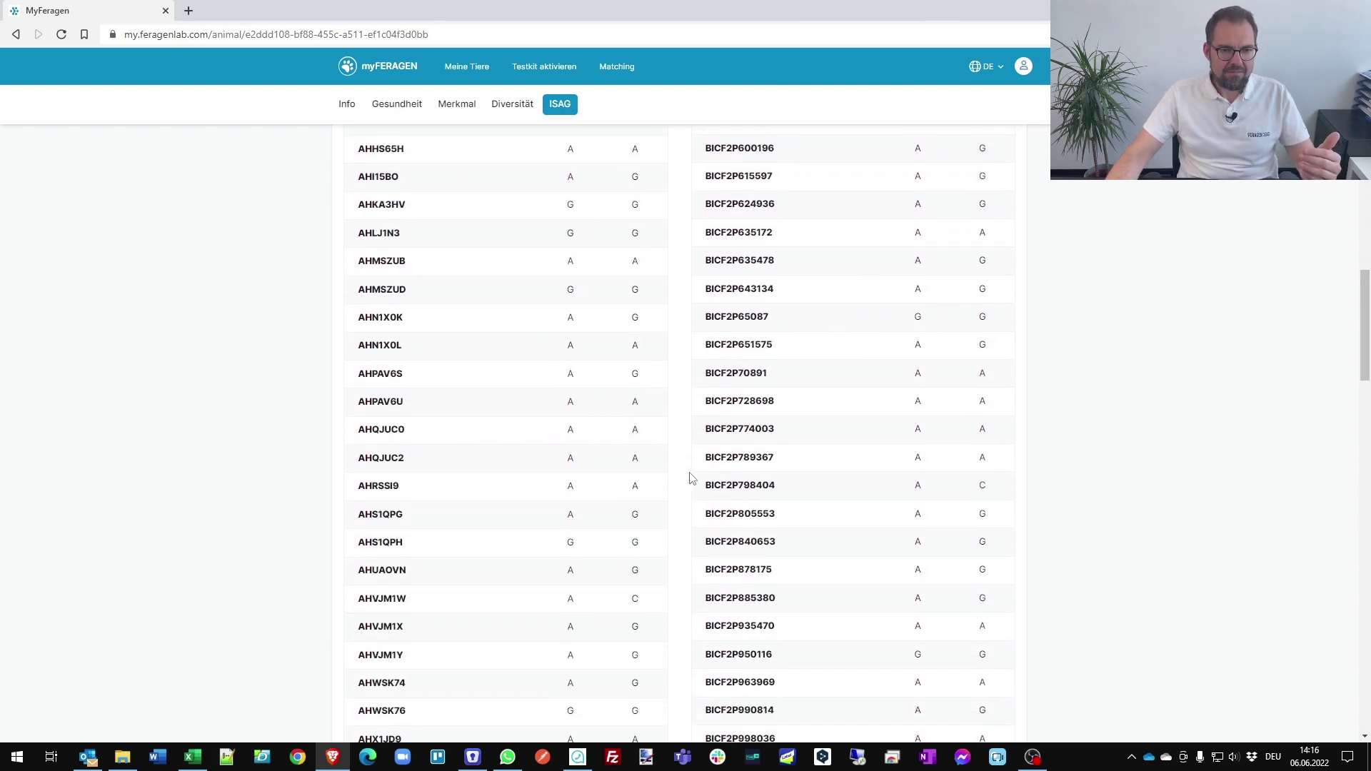
scroll(689, 466, down, 15)
scroll(735, 480, down, 3)
scroll(760, 502, down, 6)
scroll(820, 582, down, 1)
scroll(821, 582, down, 5)
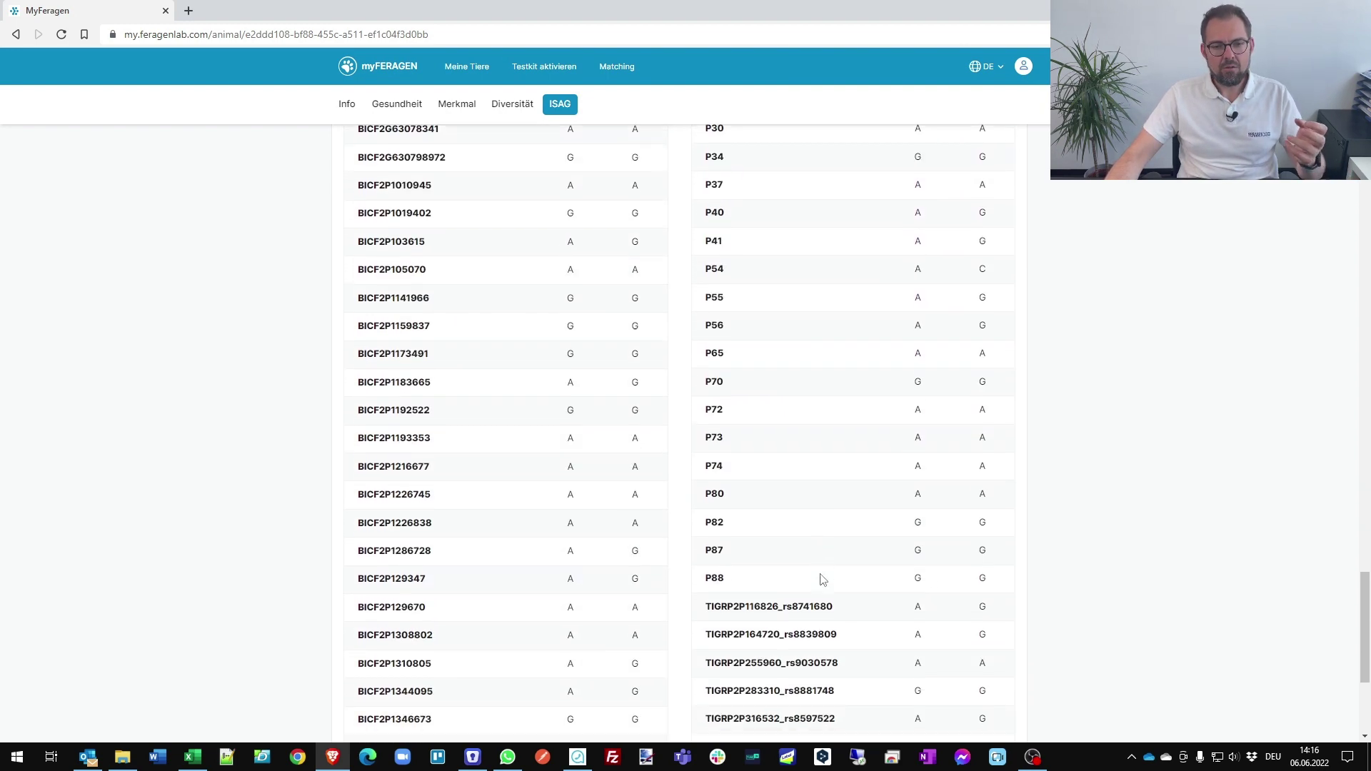
scroll(851, 584, down, 1)
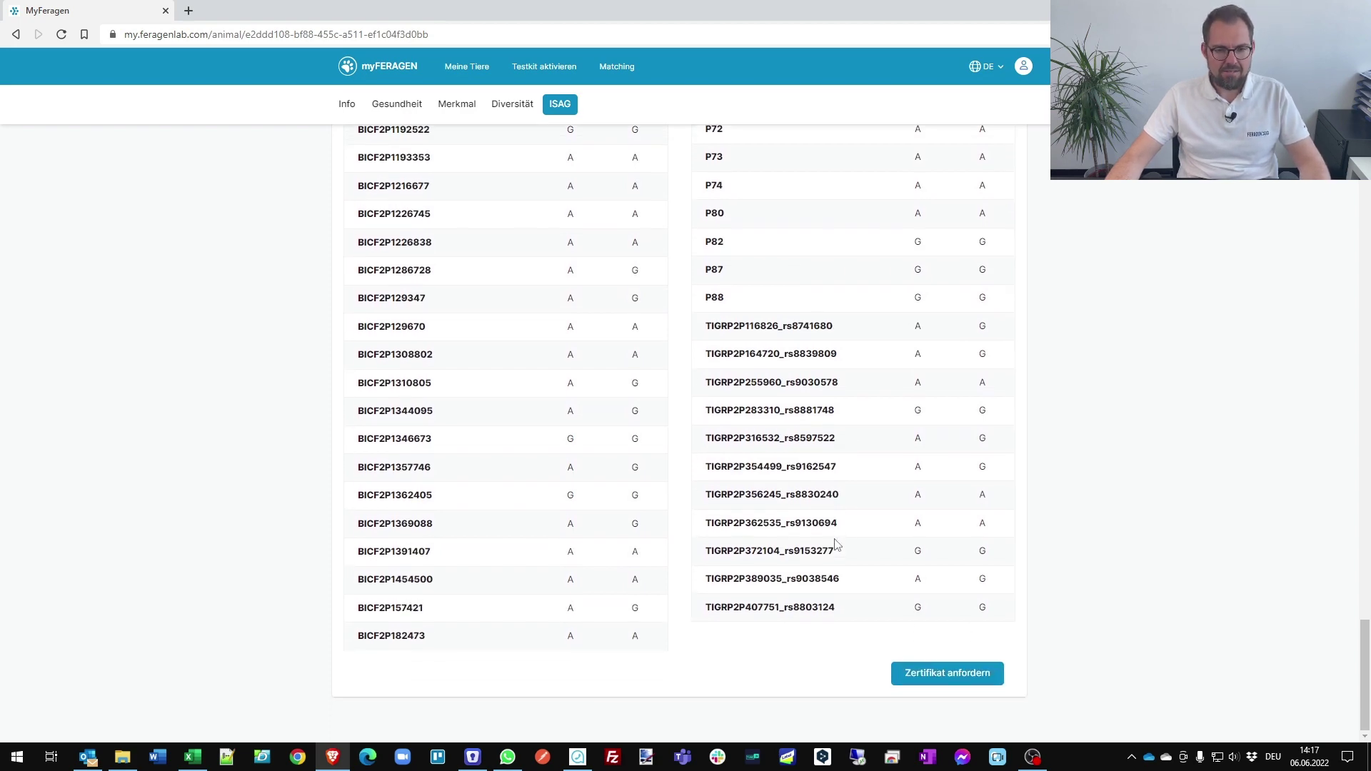
scroll(835, 545, up, 20)
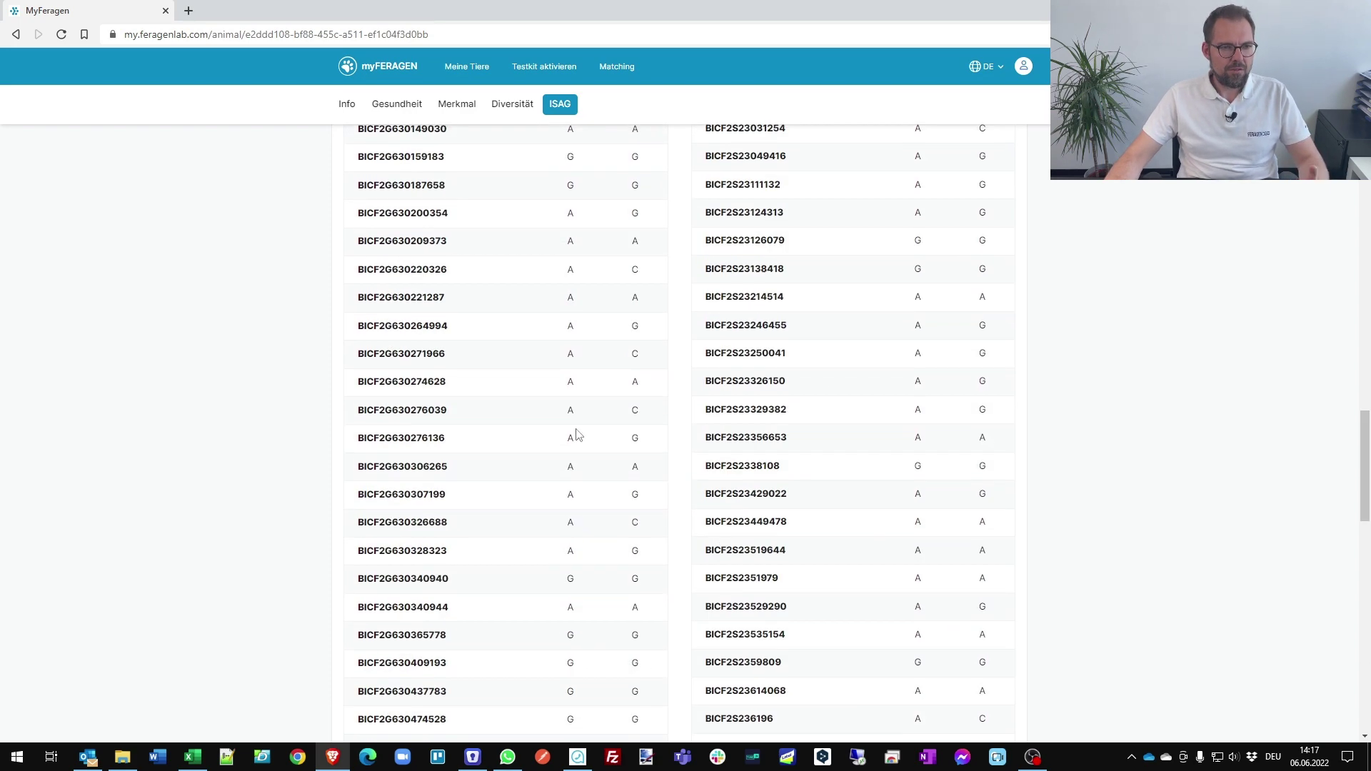
scroll(502, 402, up, 12)
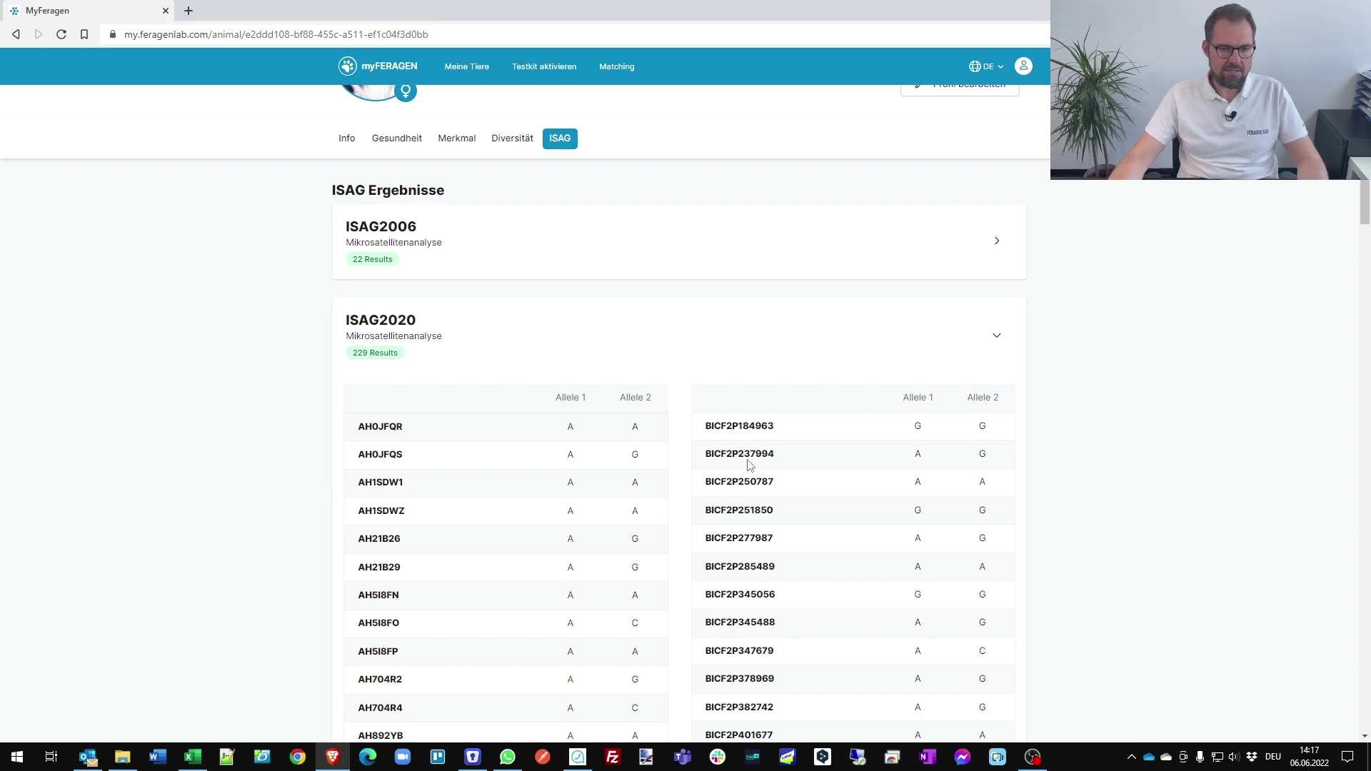
scroll(711, 471, down, 15)
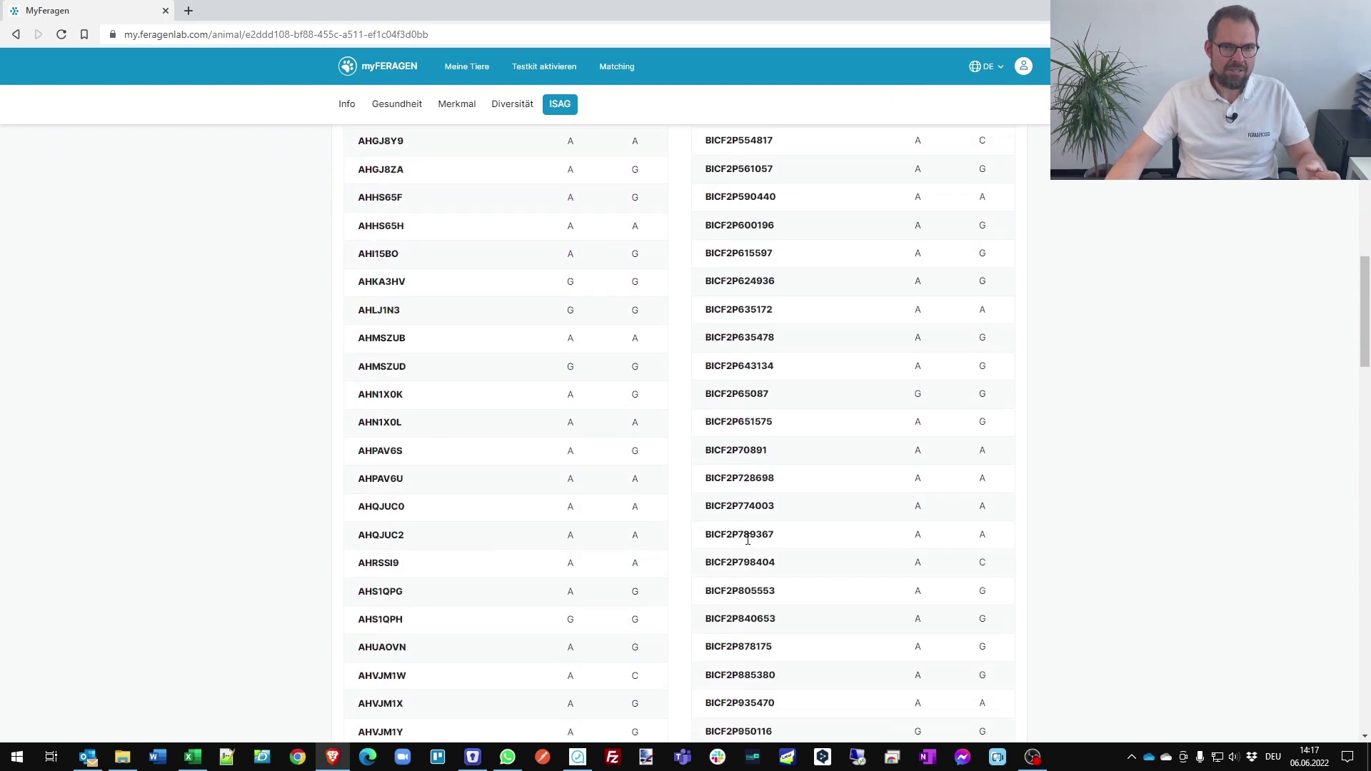
scroll(800, 593, down, 8)
scroll(811, 606, up, 8)
- Return to the dog's diversity results and examine the inbreeding and heterozygosity charts and the DLA haplotype table
click(513, 103)
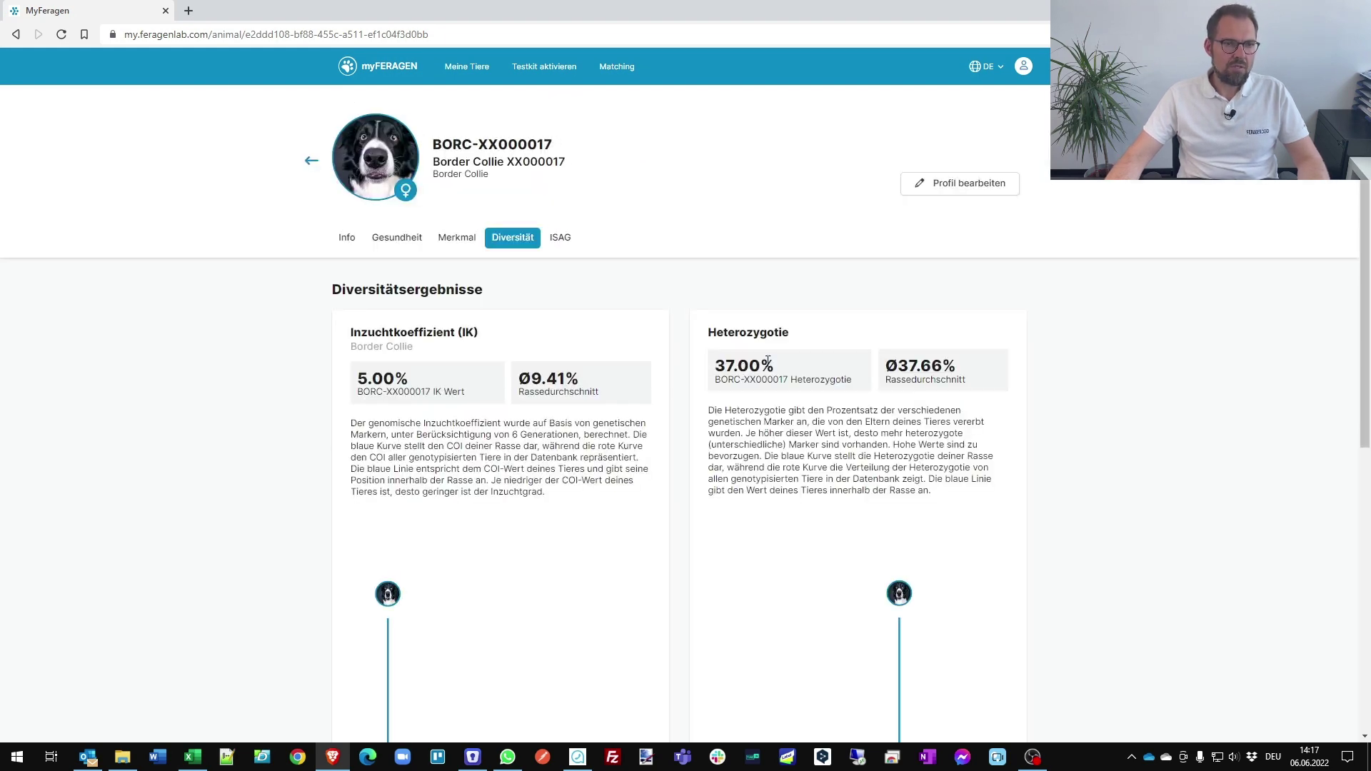
scroll(650, 481, down, 3)
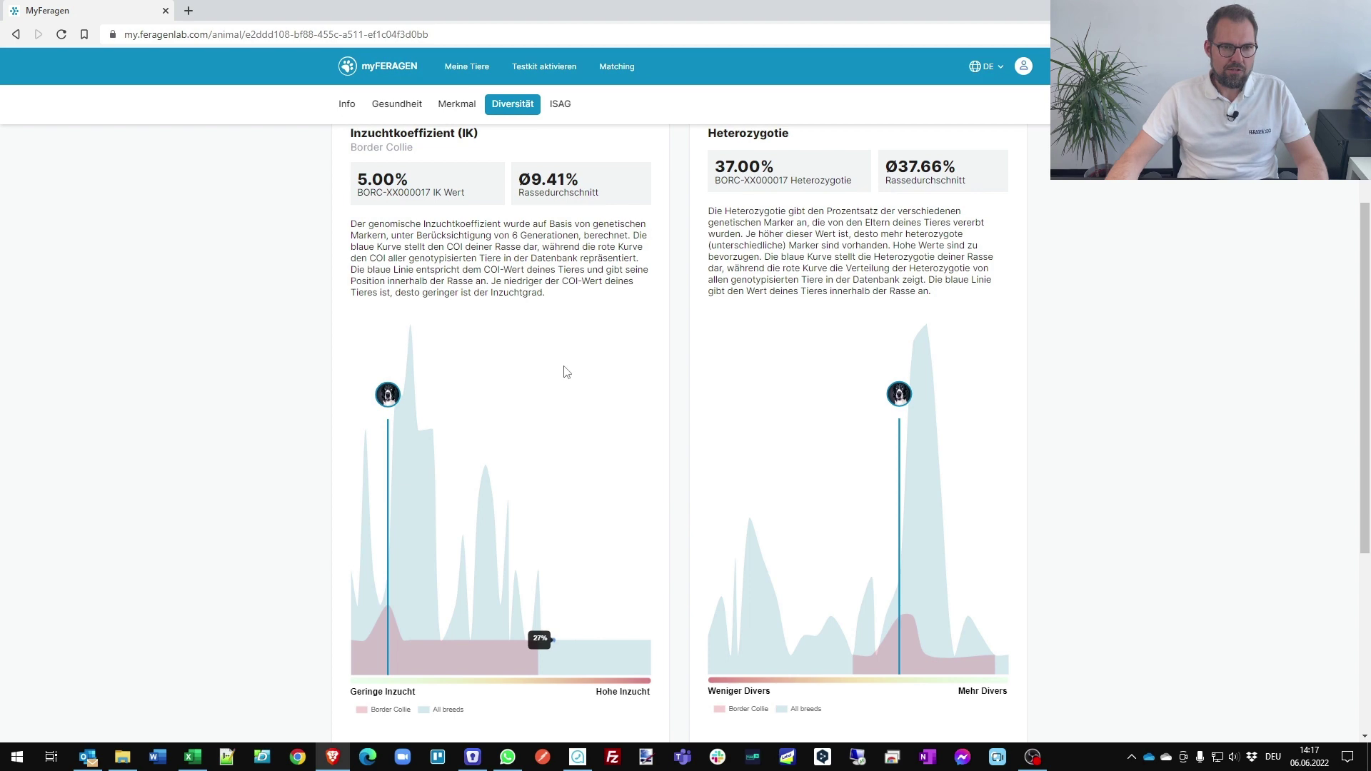
scroll(805, 420, down, 5)
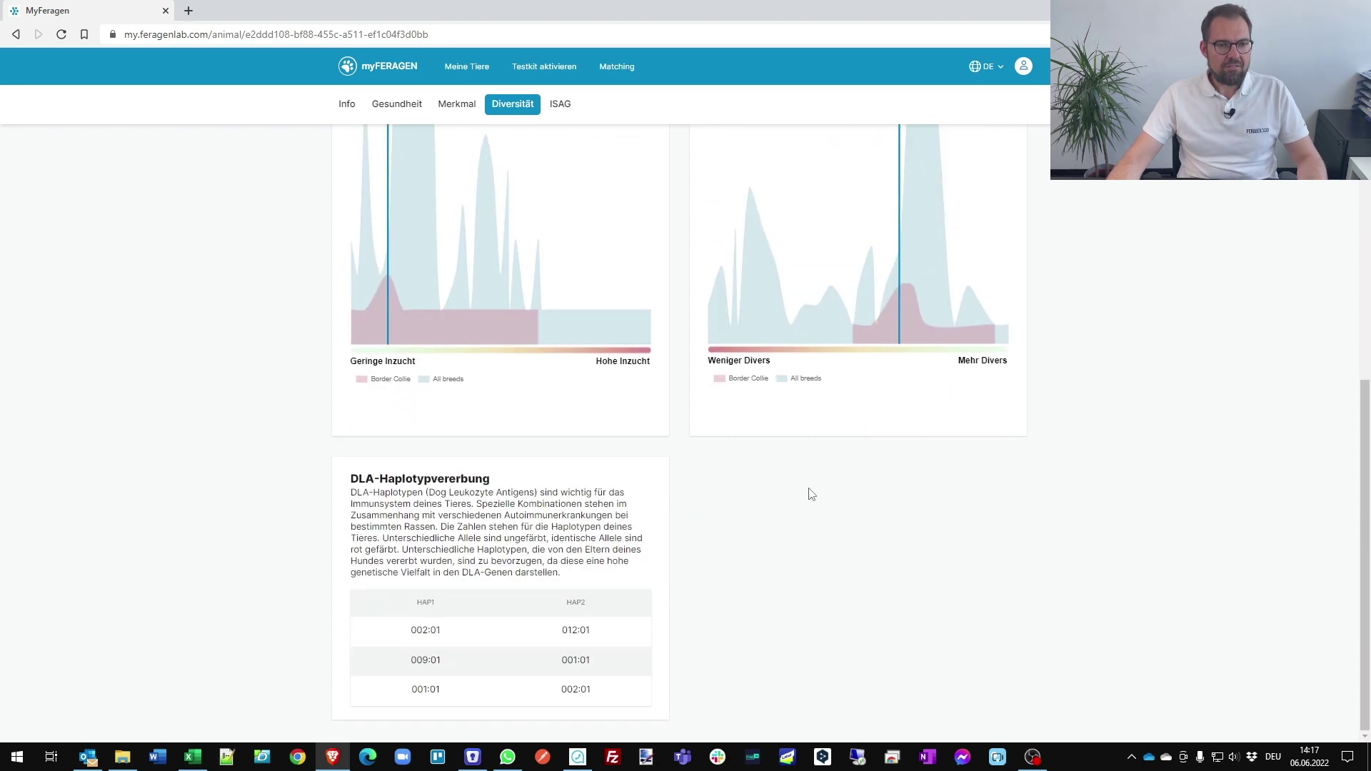
scroll(811, 490, up, 6)
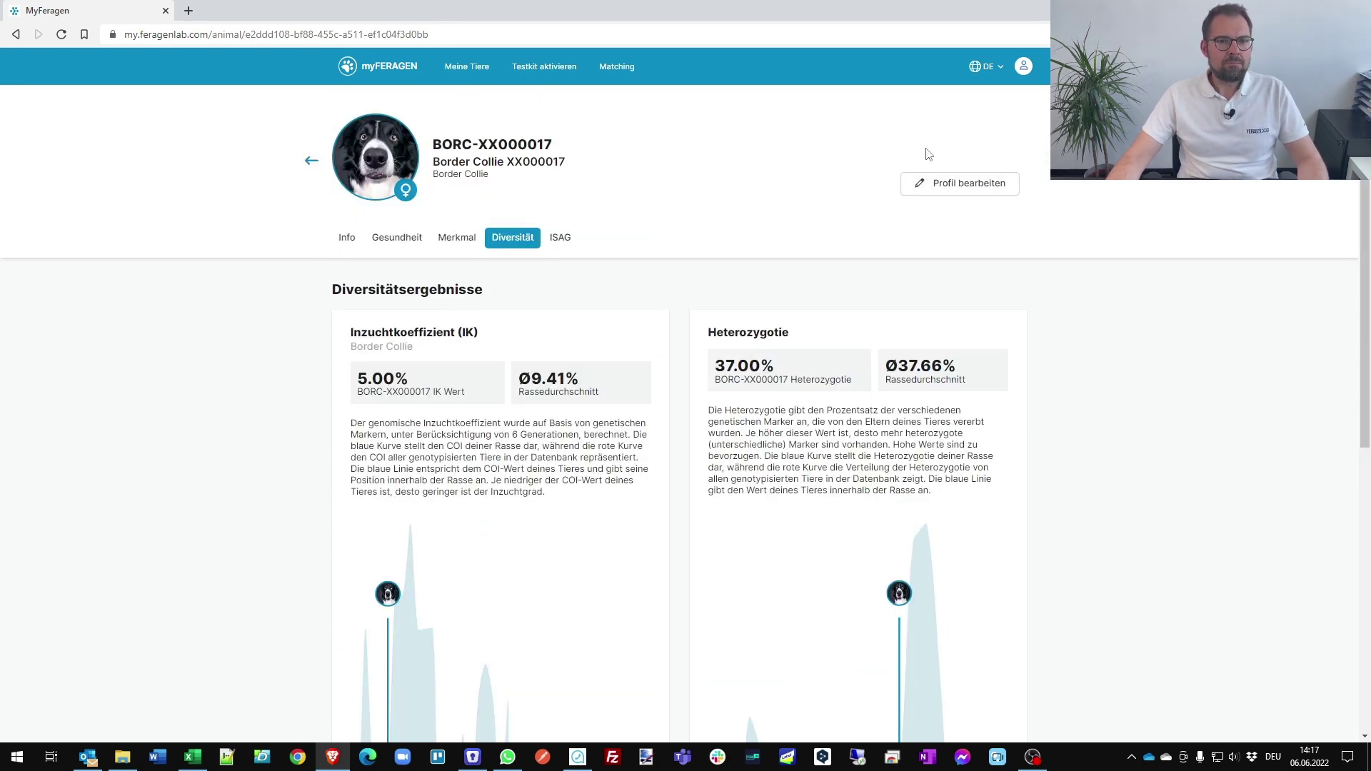
- In the Matching Tool, find breeding partners for Border Collie BORC-XX000017 and review the ranked matches
click(616, 71)
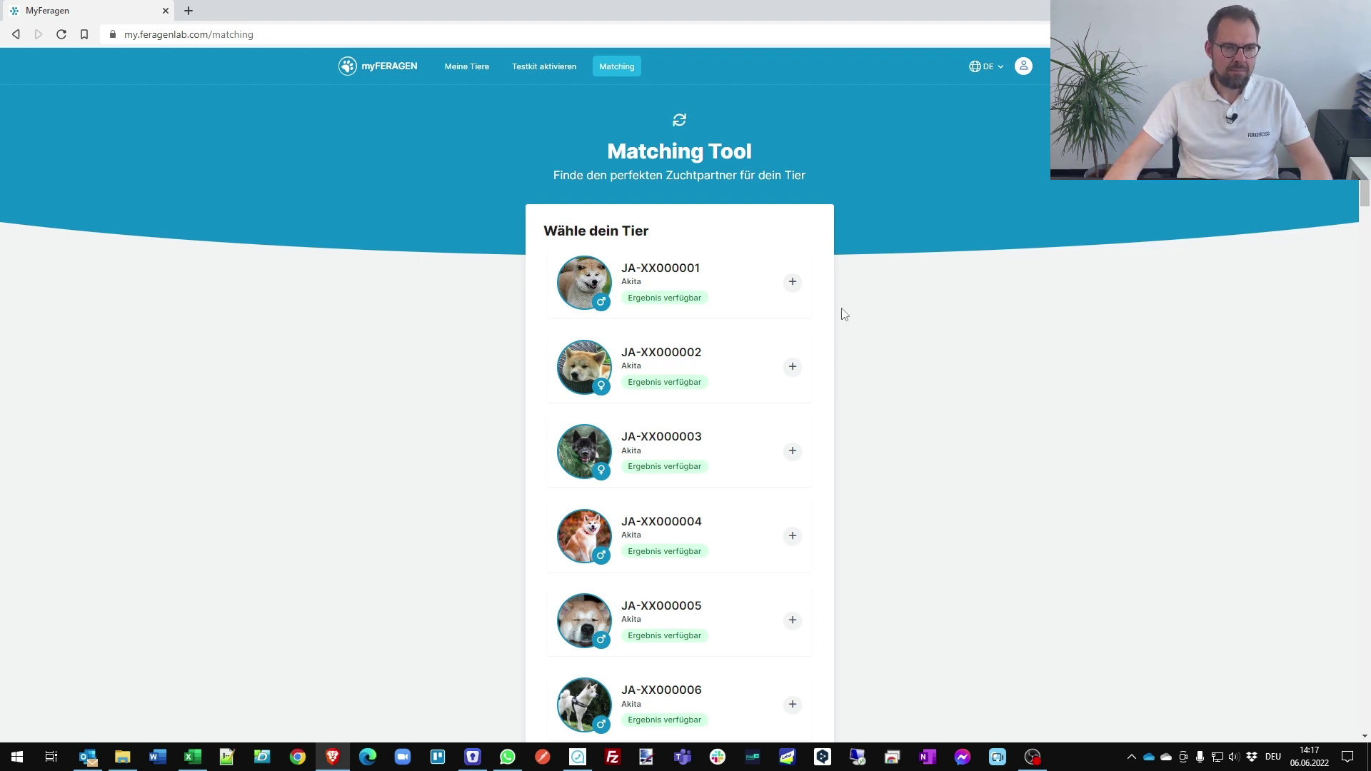
scroll(860, 323, down, 6)
scroll(941, 468, down, 9)
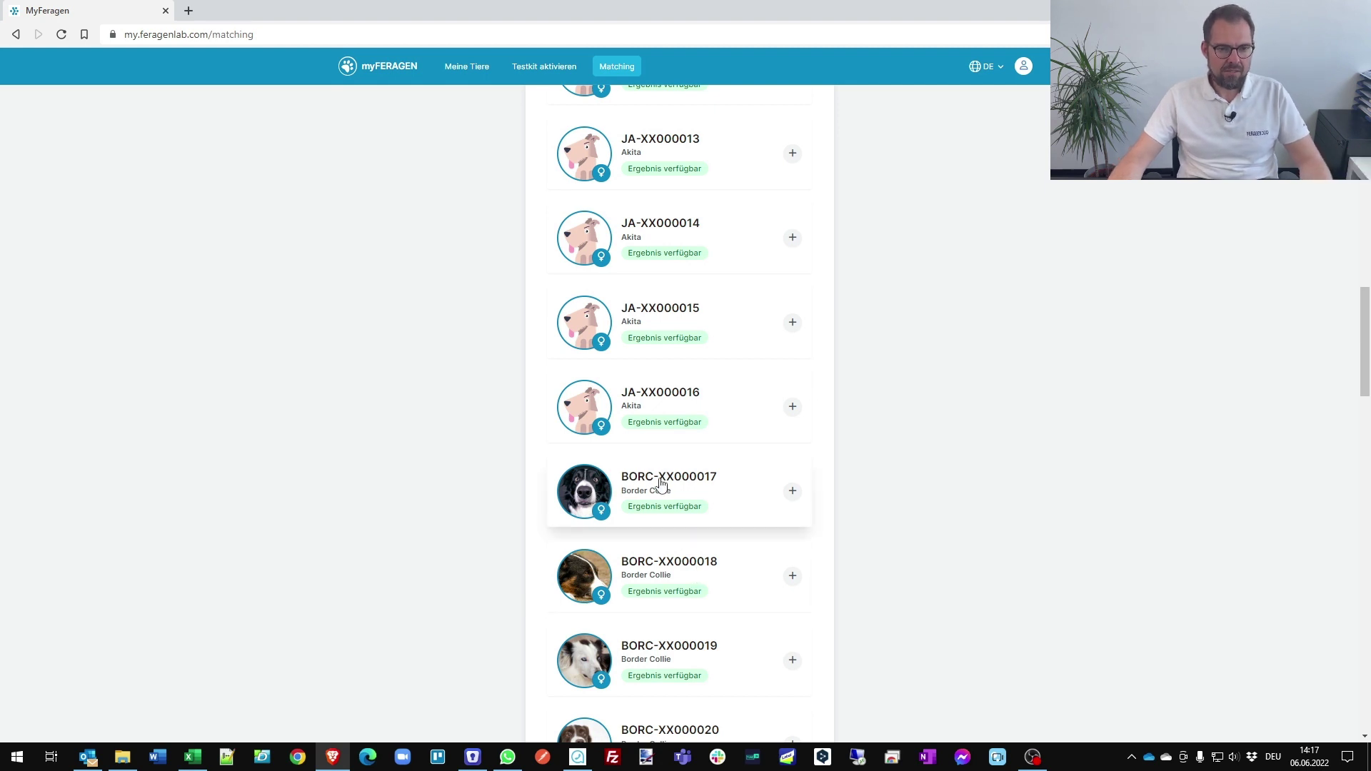
click(710, 481)
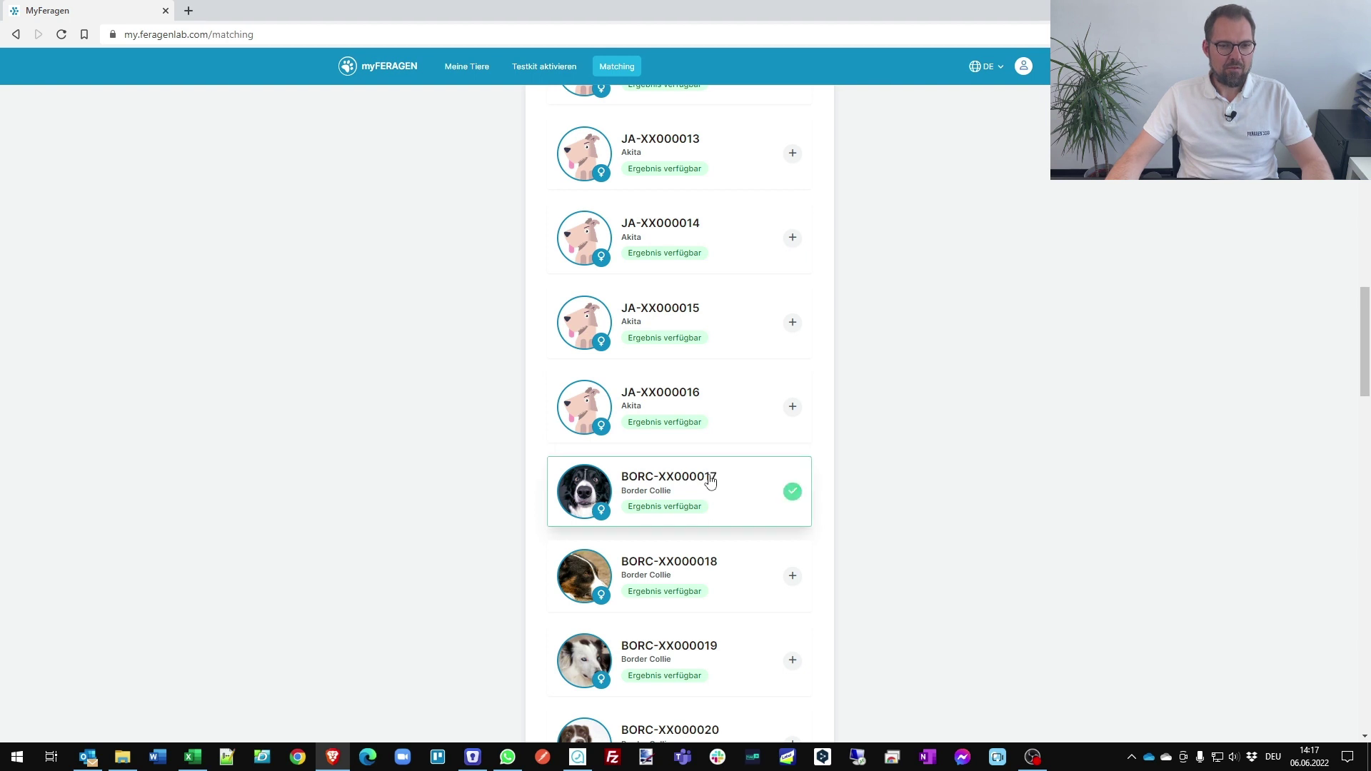
scroll(885, 501, down, 20)
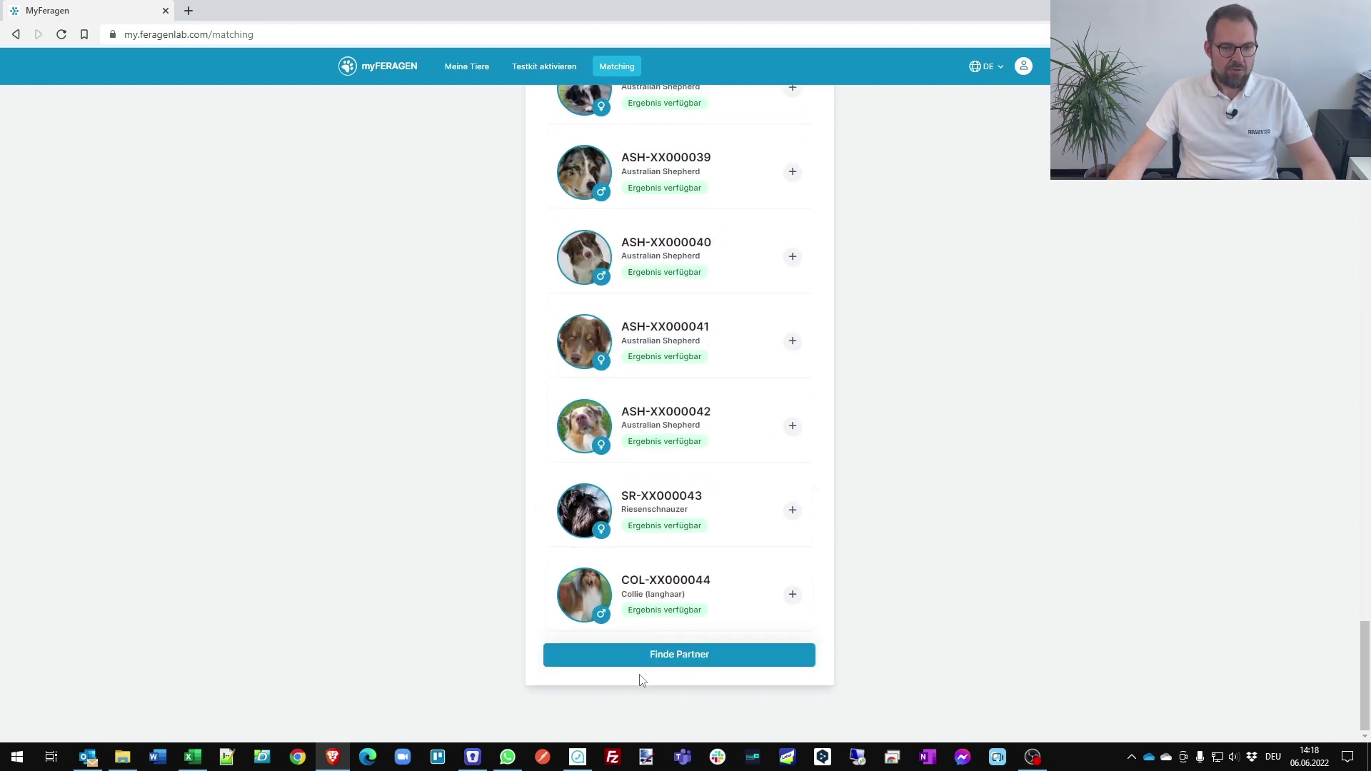
click(656, 664)
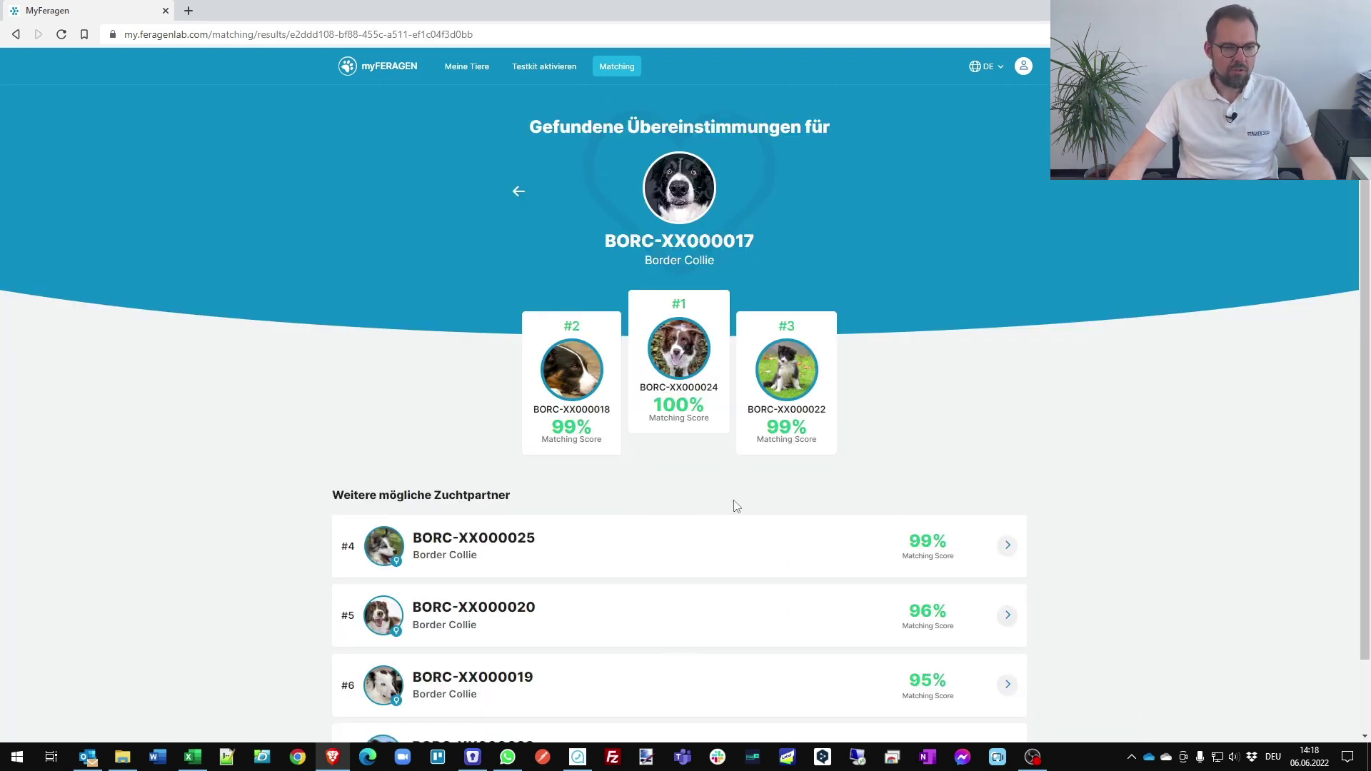
scroll(786, 526, down, 1)
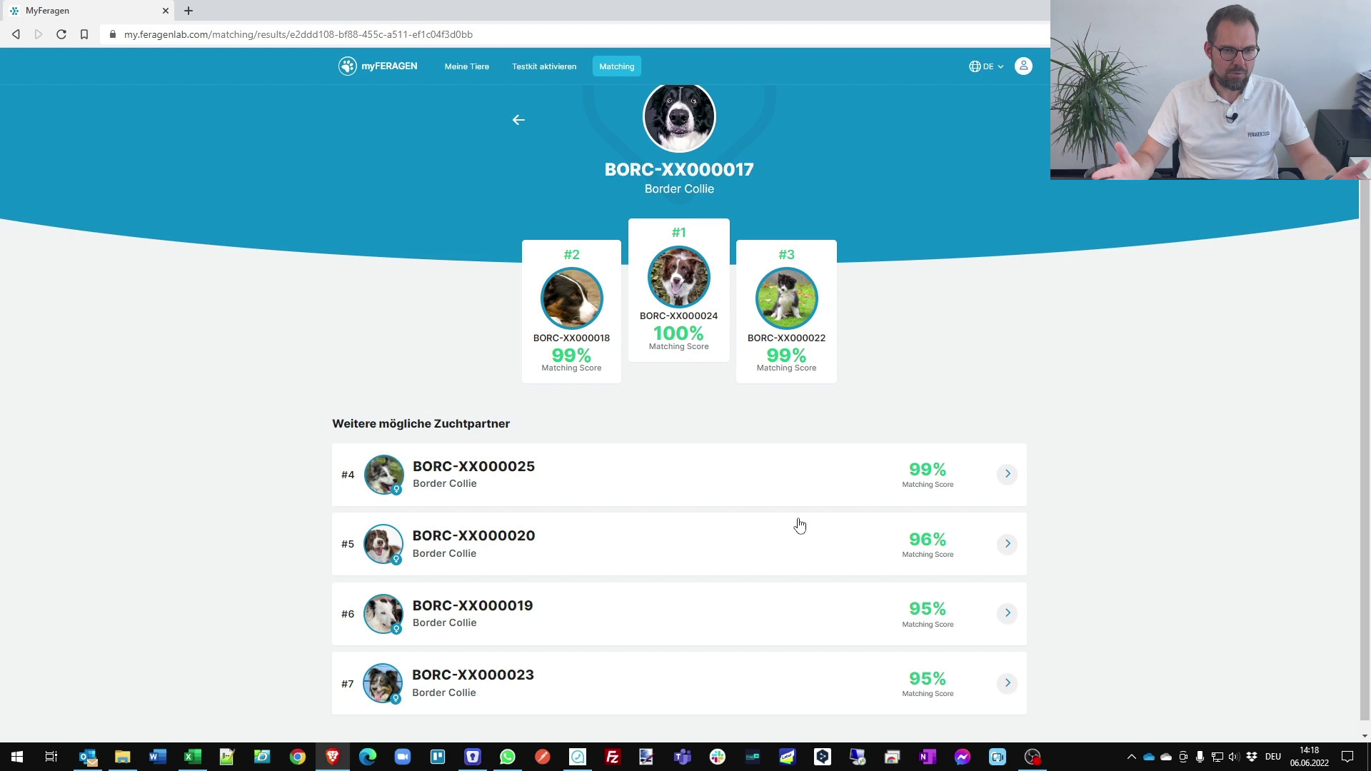